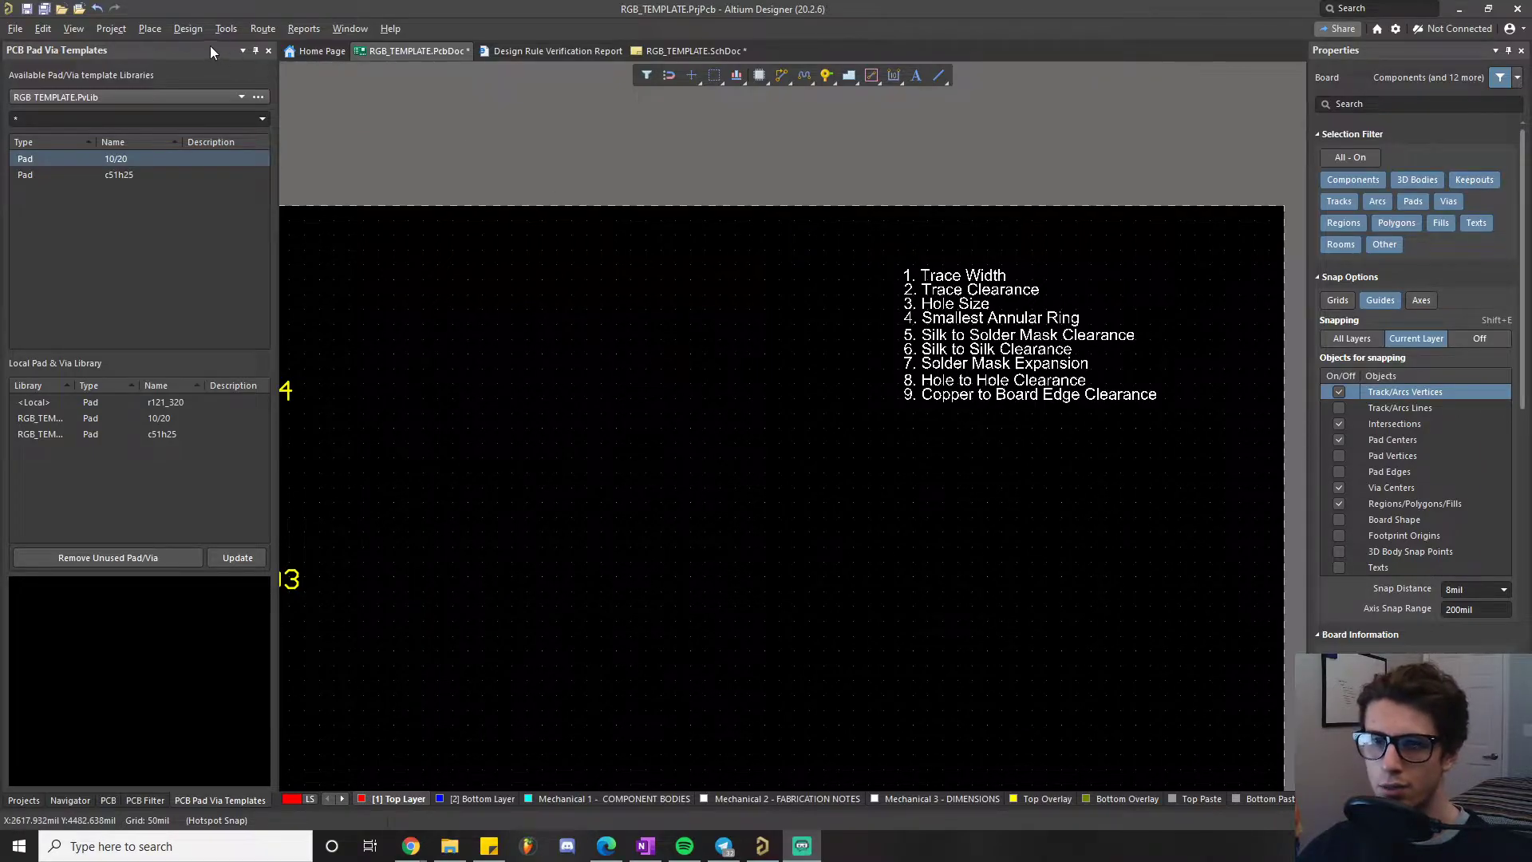
- Open Design > Rules to view RGB_TEMPLATE's rules, including the 5mil Clearance rule
click(189, 27)
click(223, 89)
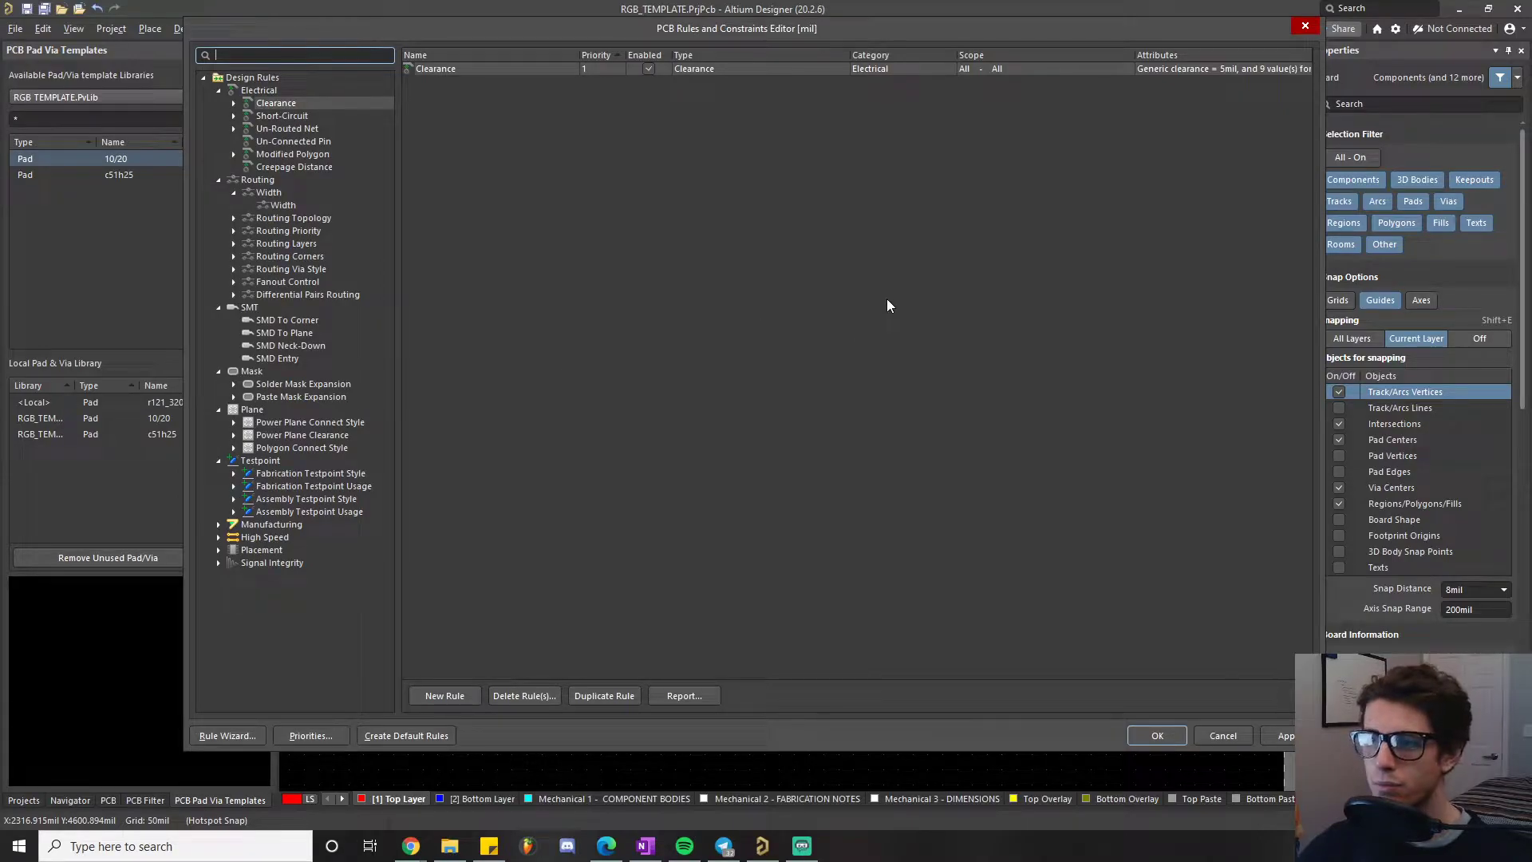
- Close the rules editor and zoom onto the board's nine-item design-check list
click(1305, 27)
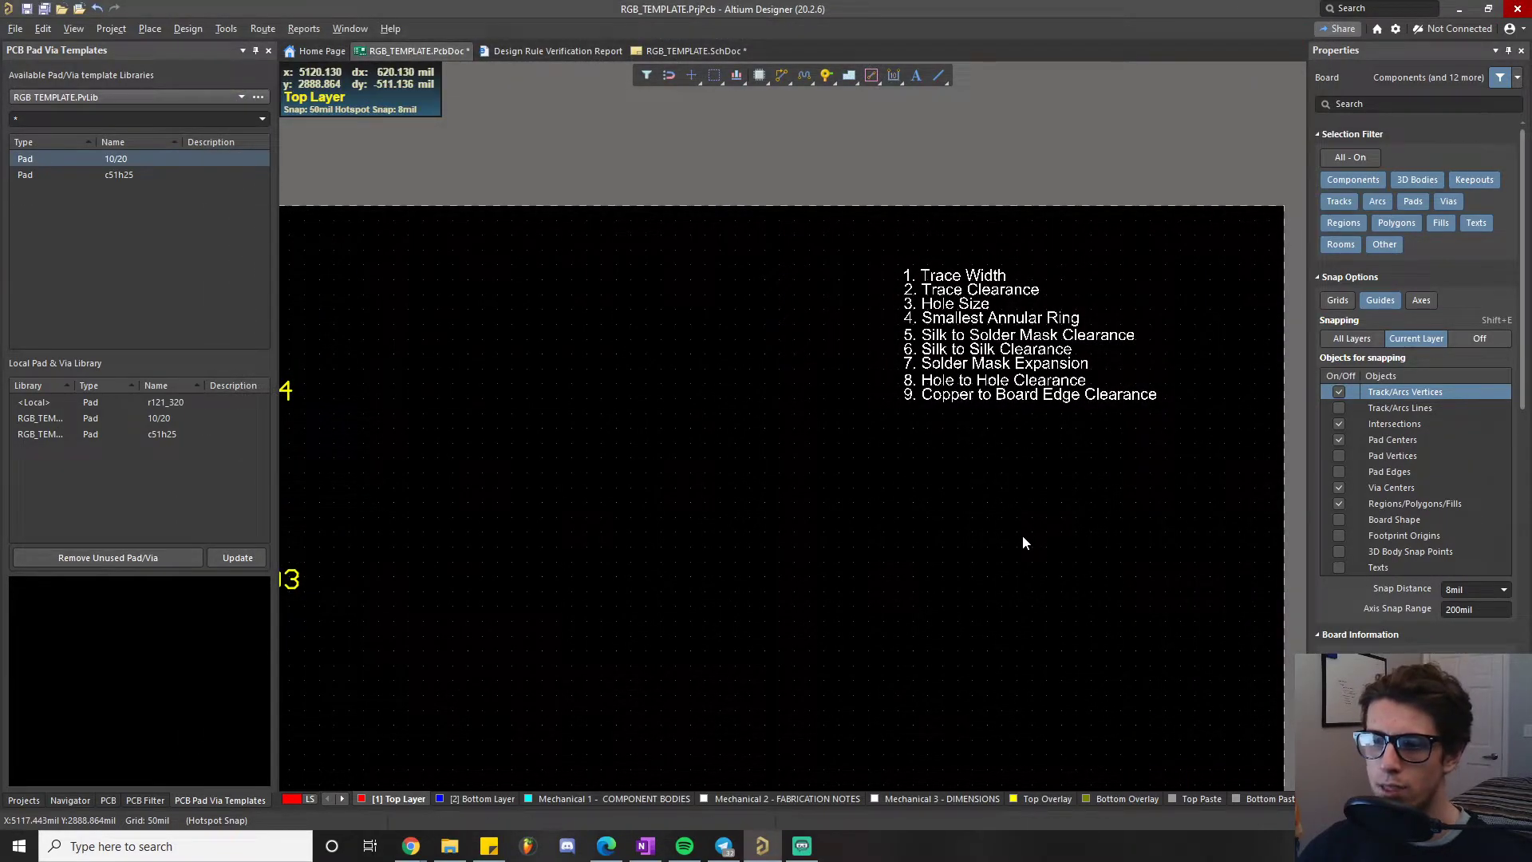
ctrl+scroll(1050, 517, up, 2)
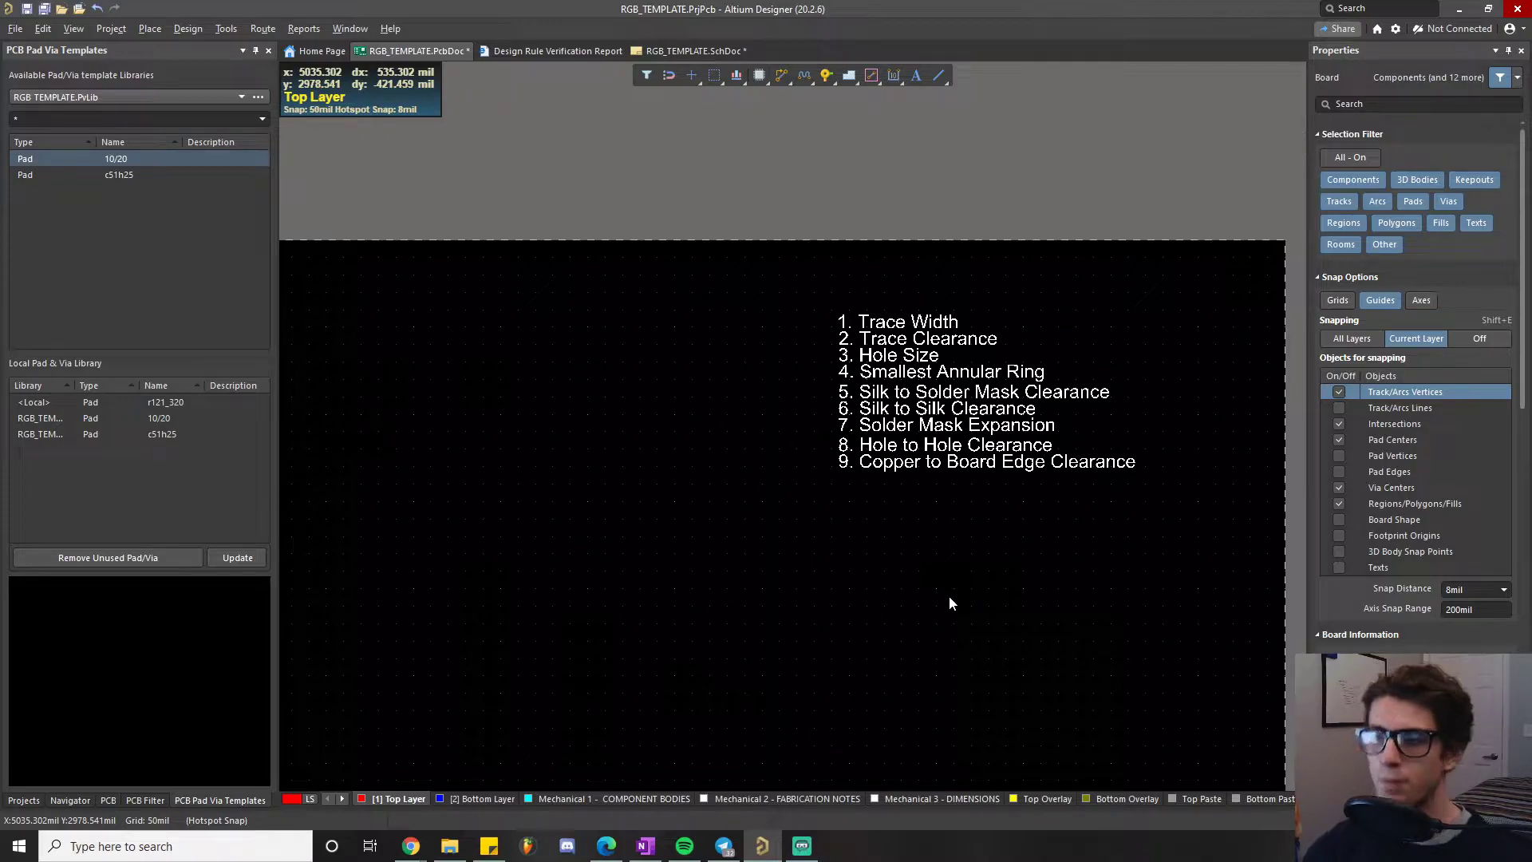
ctrl+scroll(966, 575, up, 2)
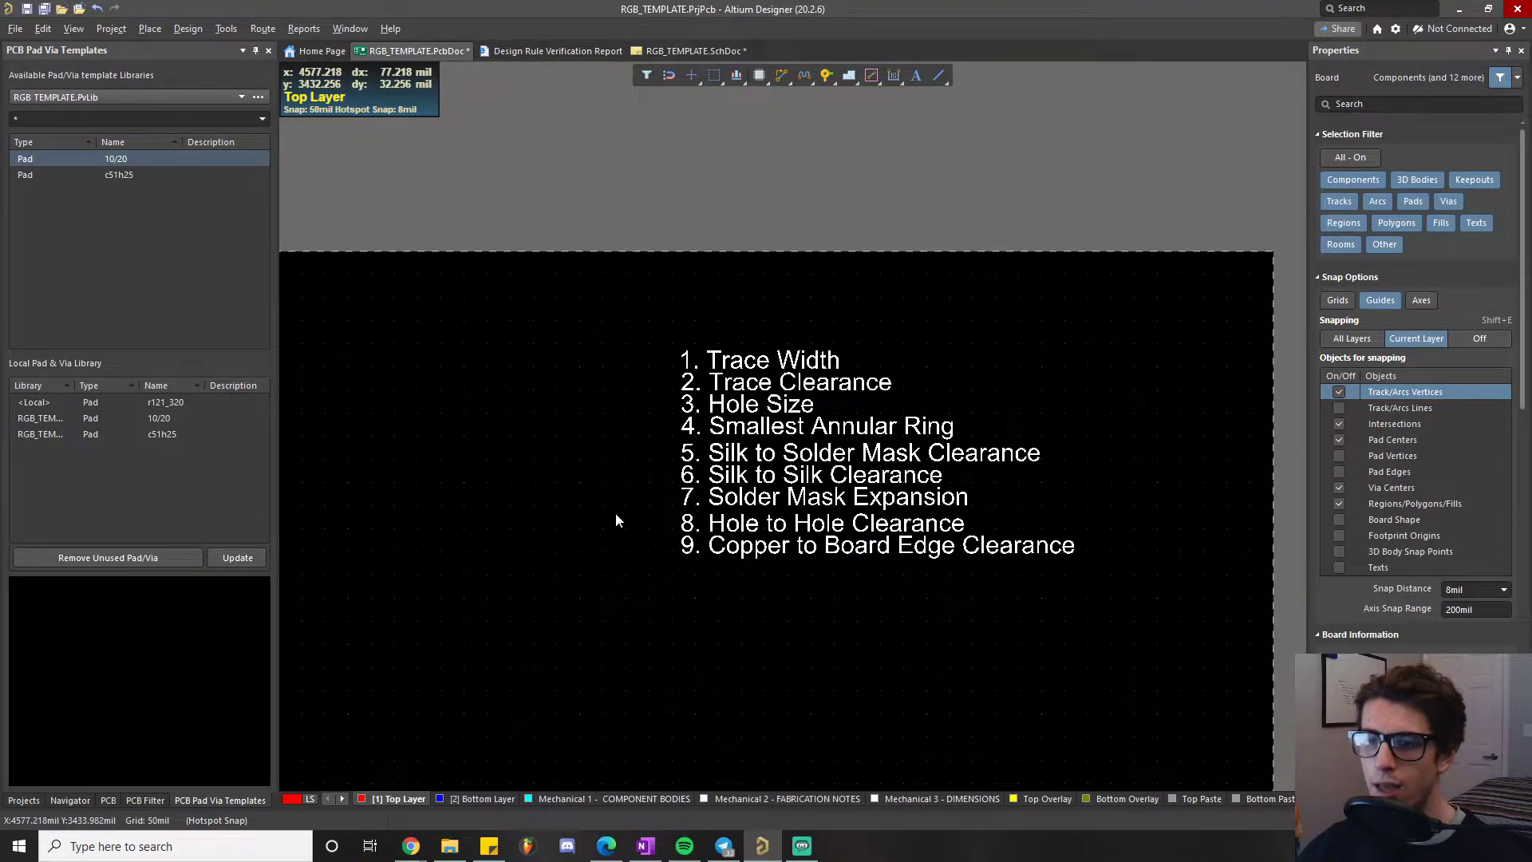
right_drag(615, 512, 570, 529)
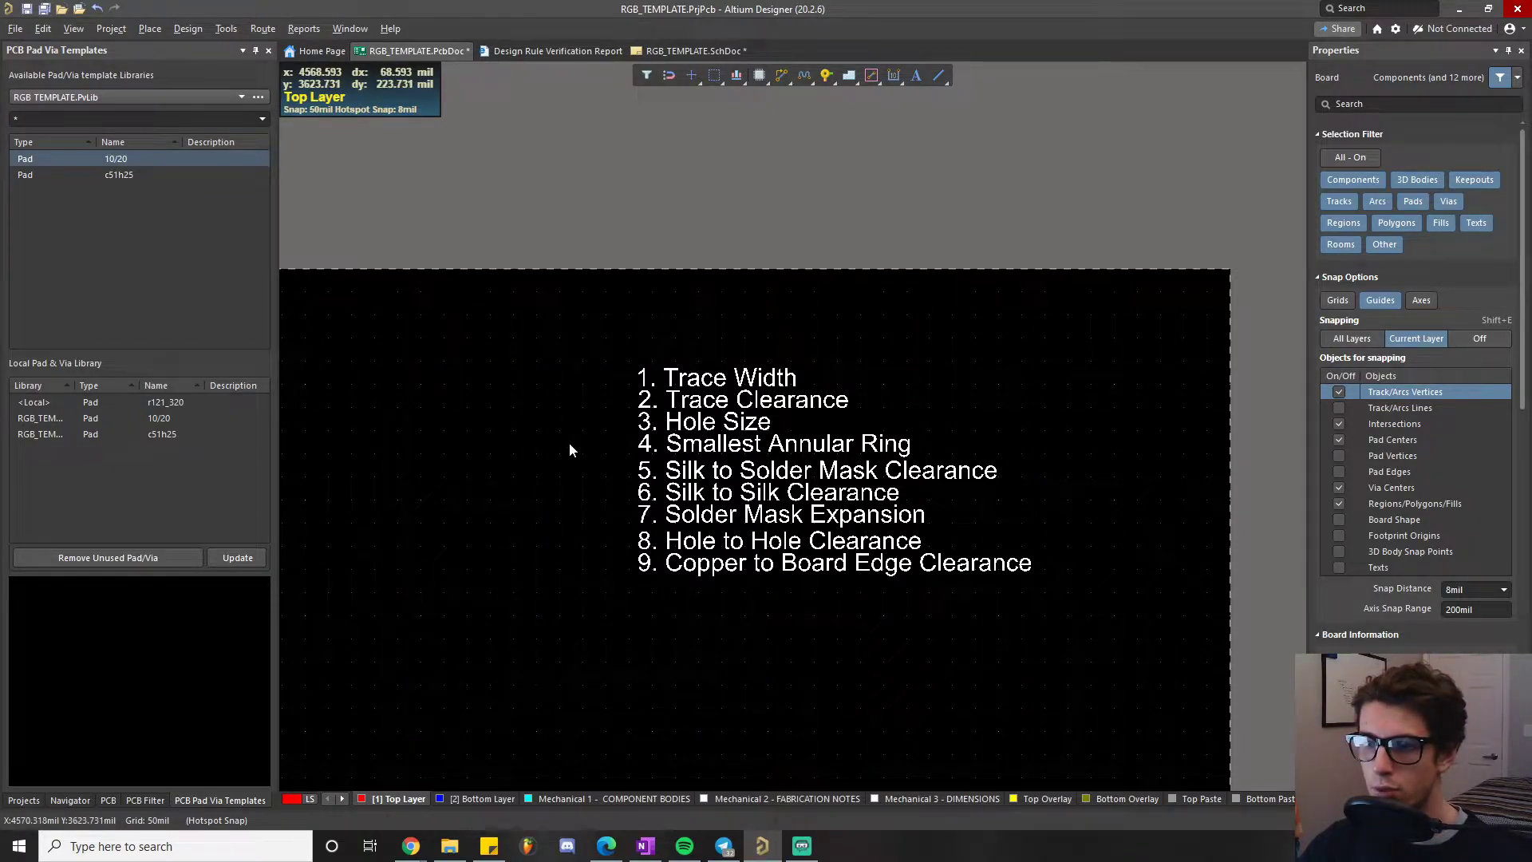
ctrl+scroll(568, 442, up, 3)
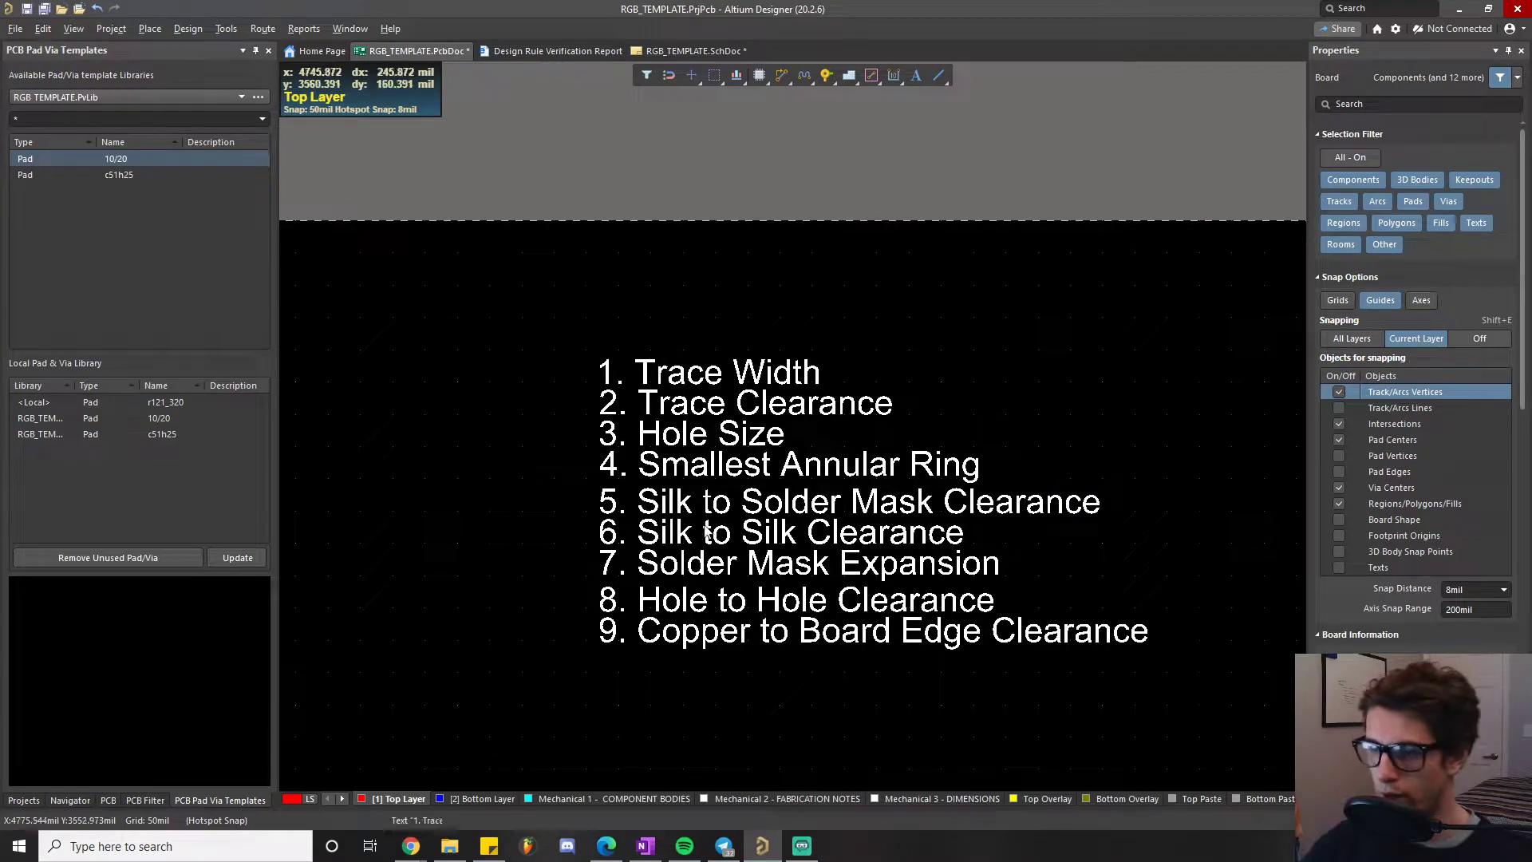
key(alt+Tab)
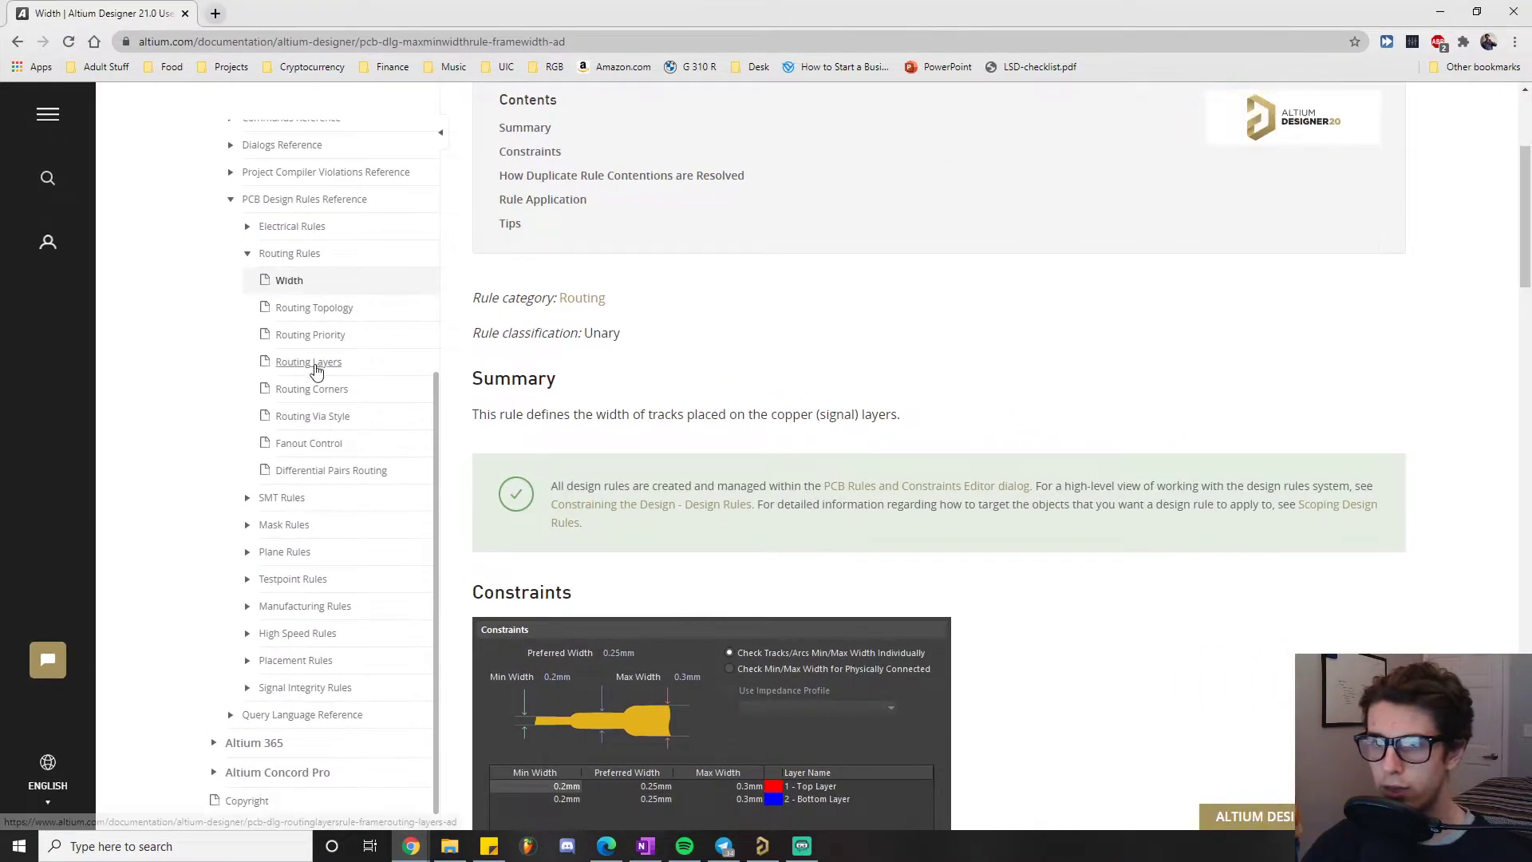
scroll(289, 411, up, 3)
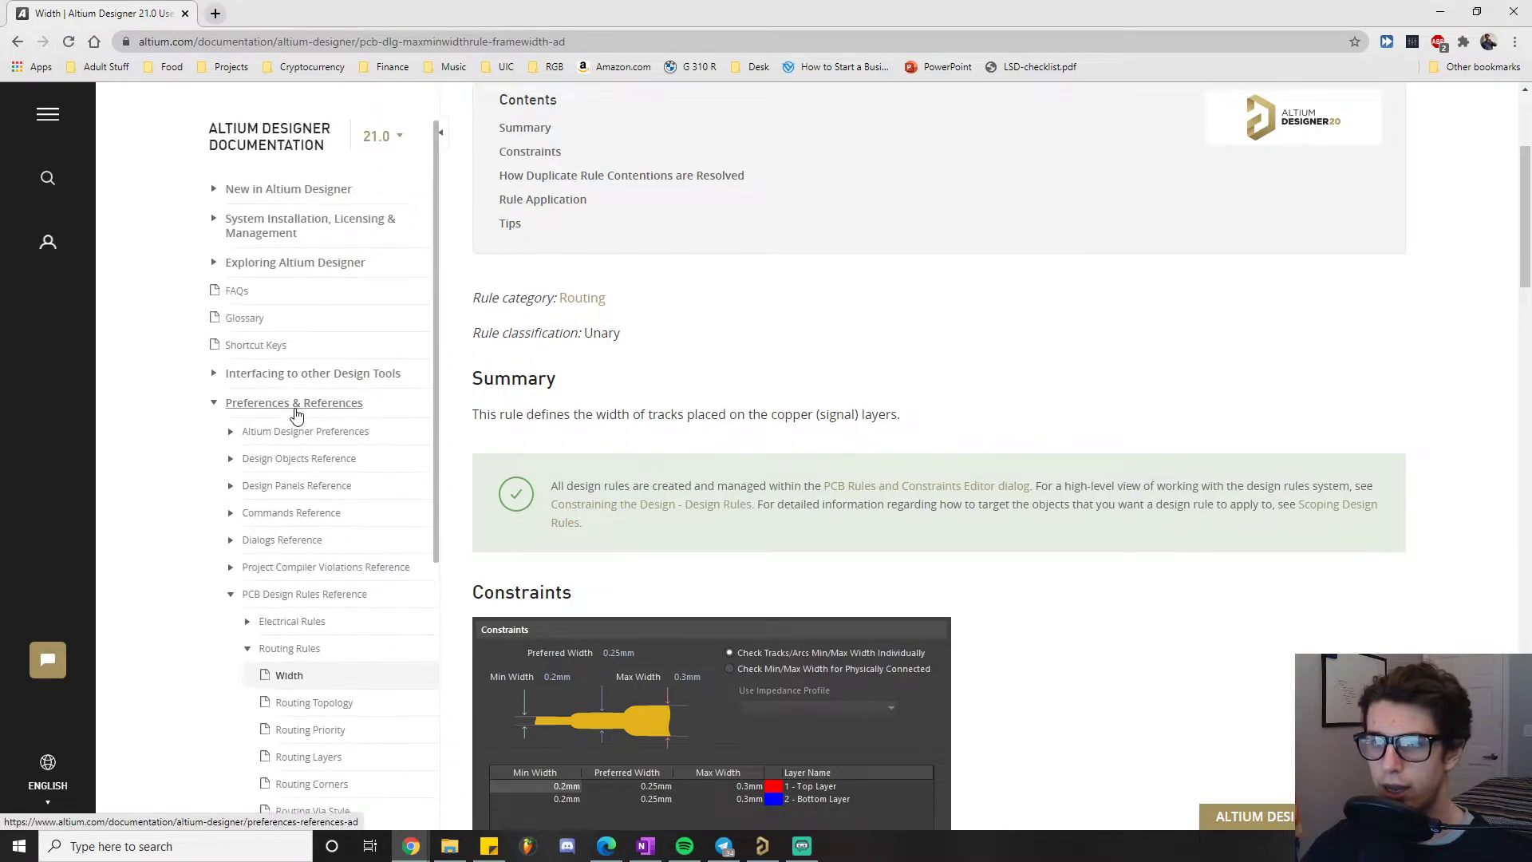
scroll(289, 387, up, 2)
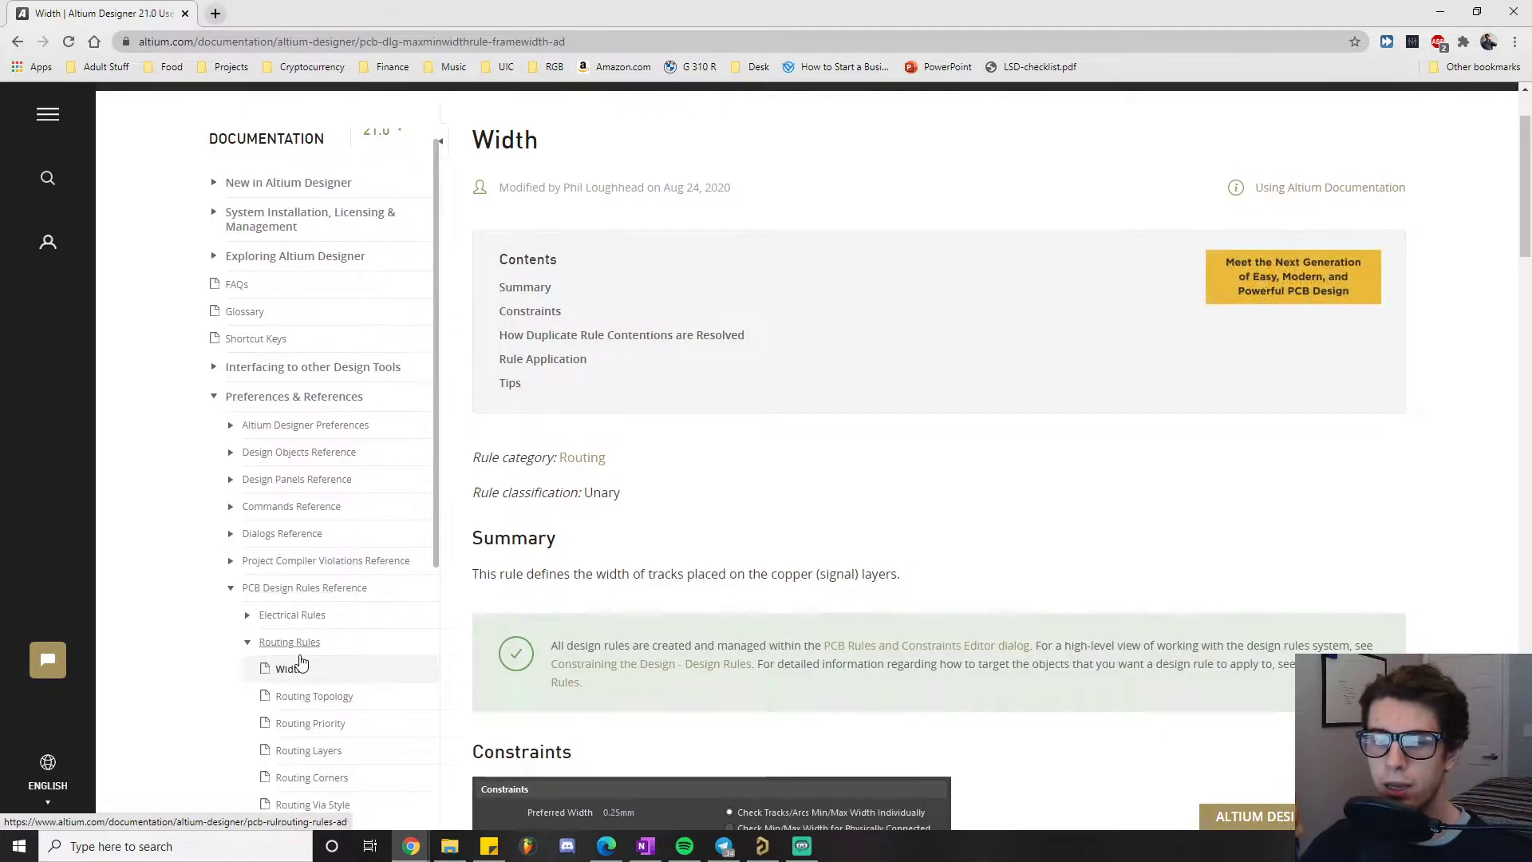
scroll(281, 510, down, 2)
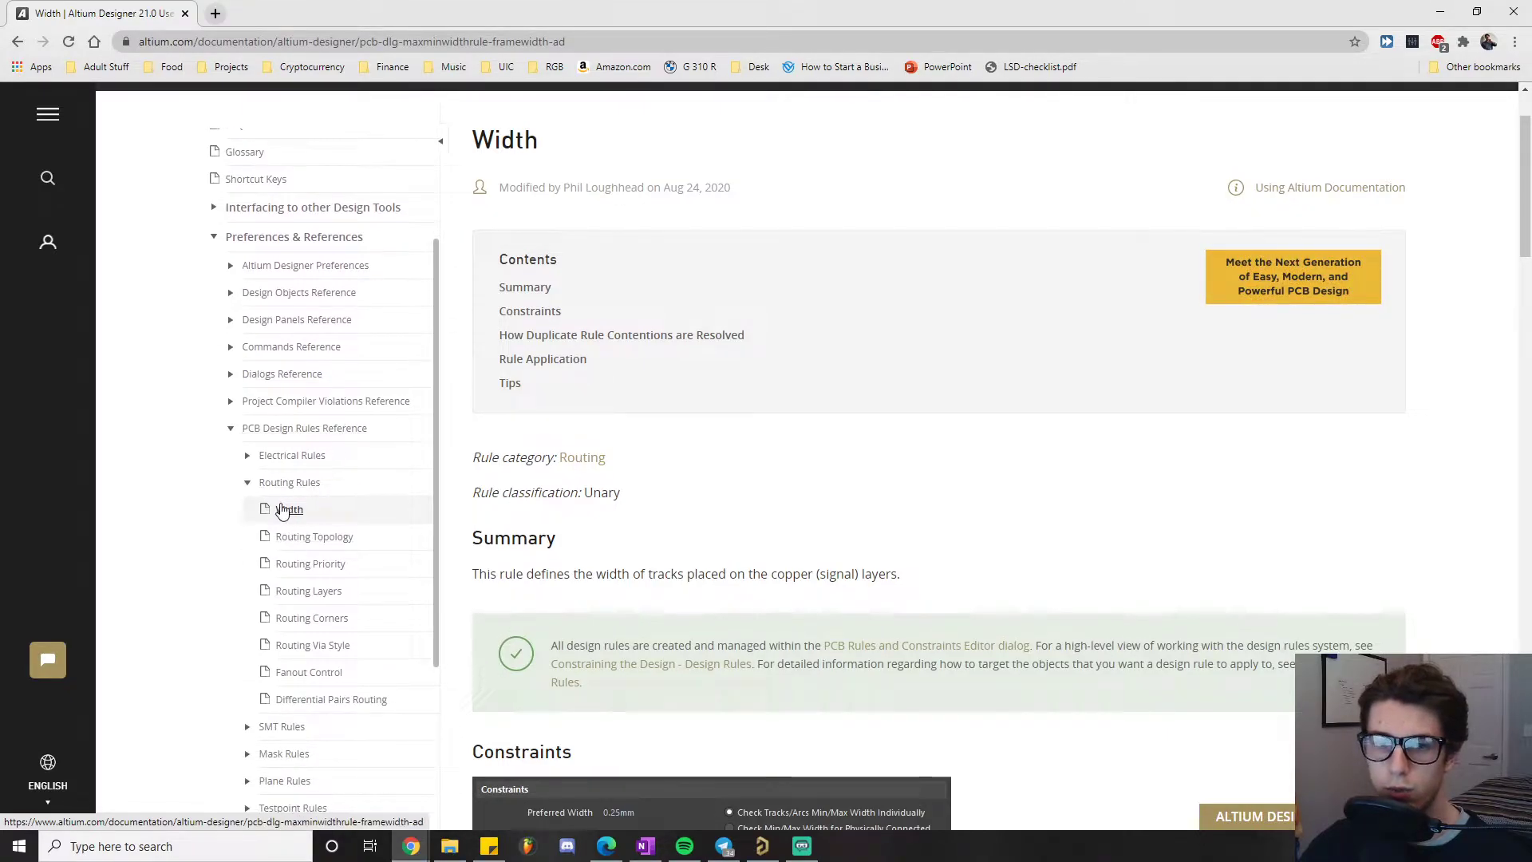
key(alt+Tab)
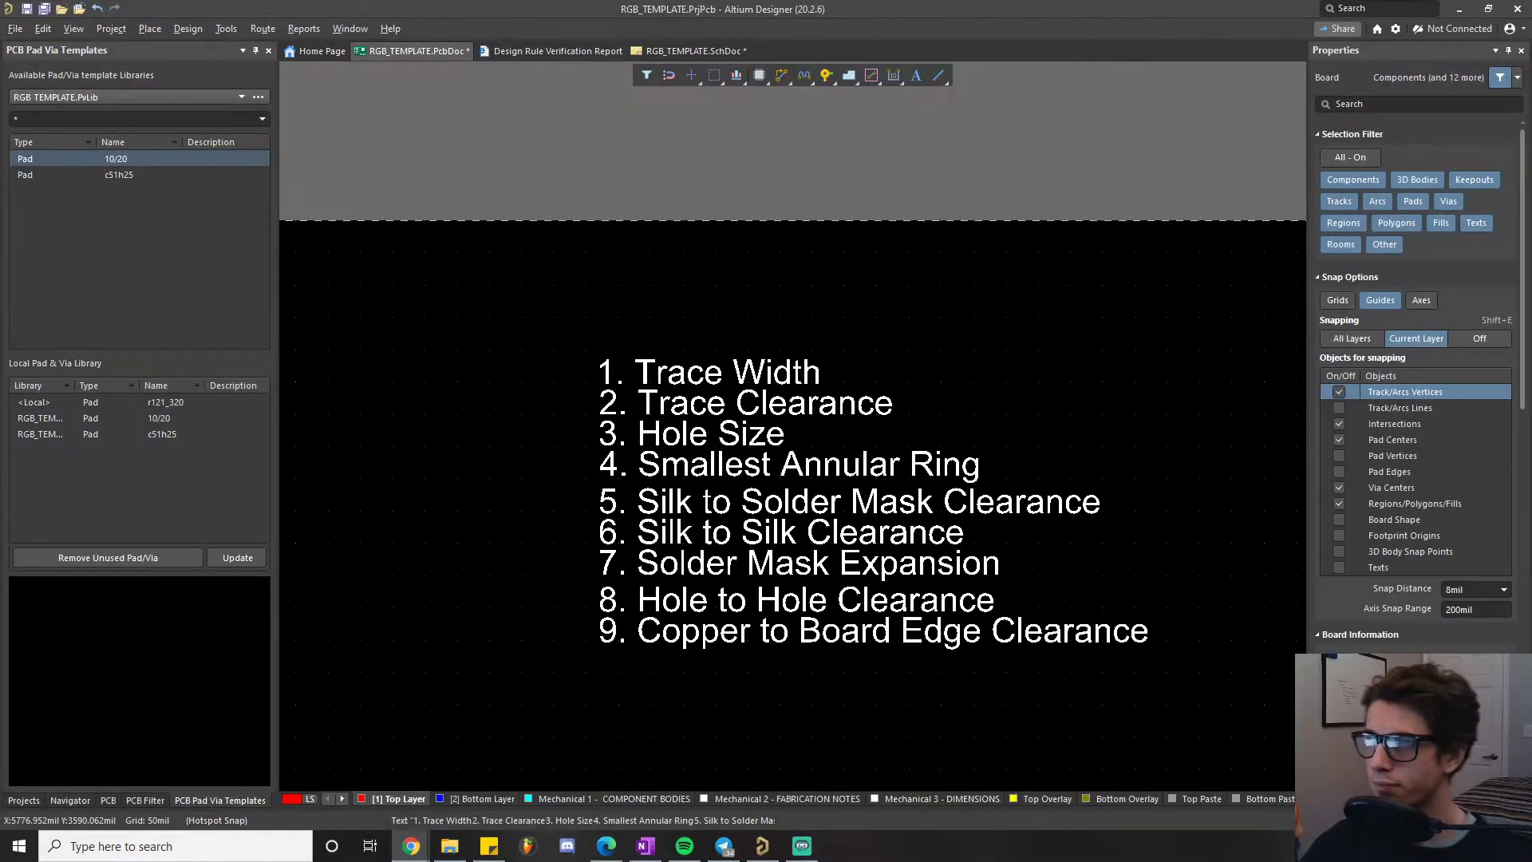
- Zoom in on the two thin top-layer traces at the NetR101_2 and NetR103_2 pads
key(alt+Tab)
key(super+Down)
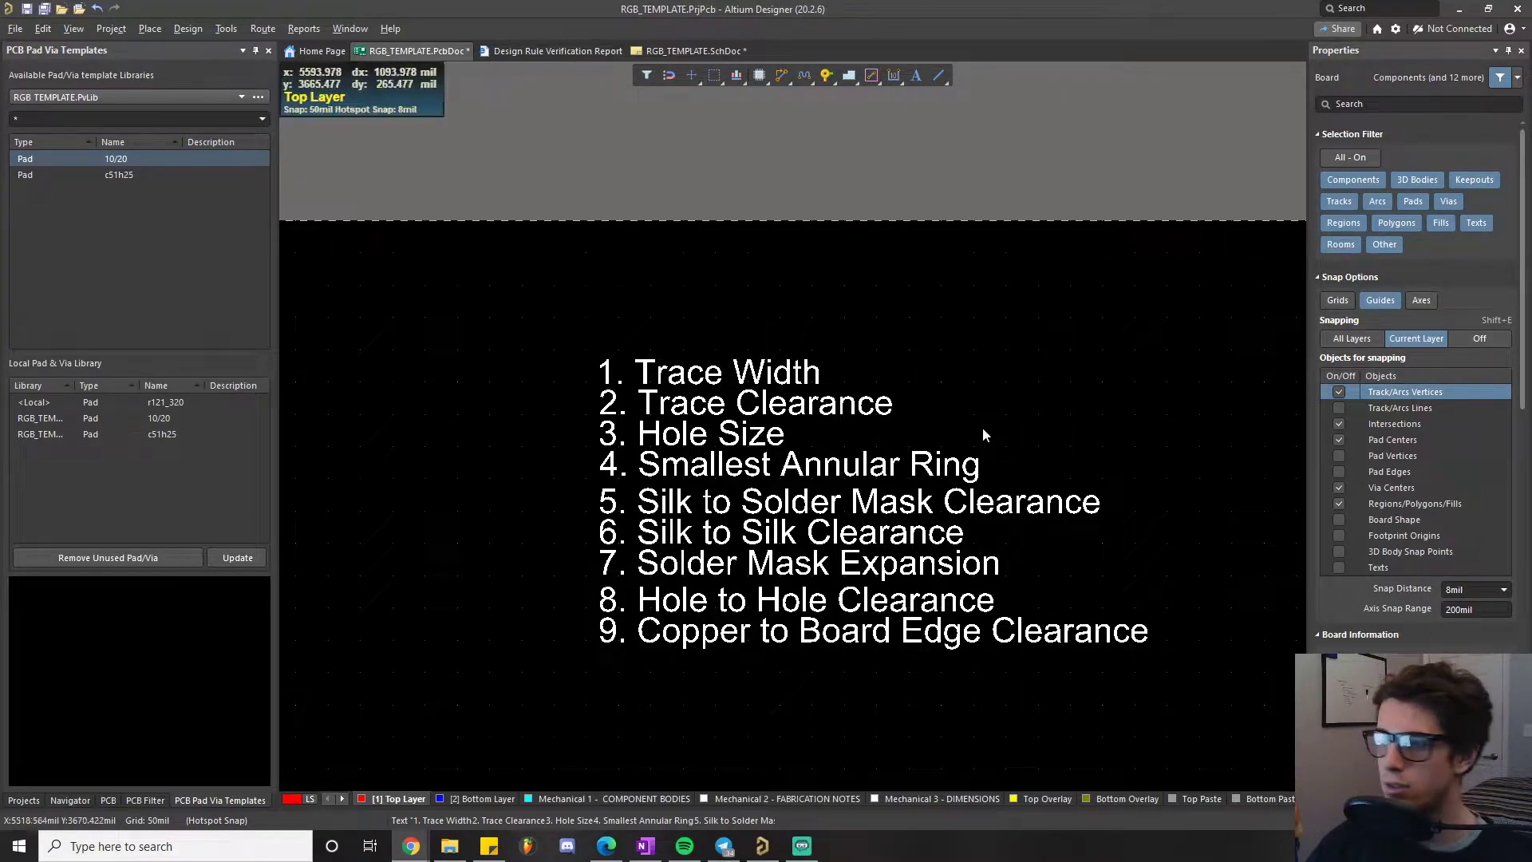
ctrl+scroll(590, 443, down, 3)
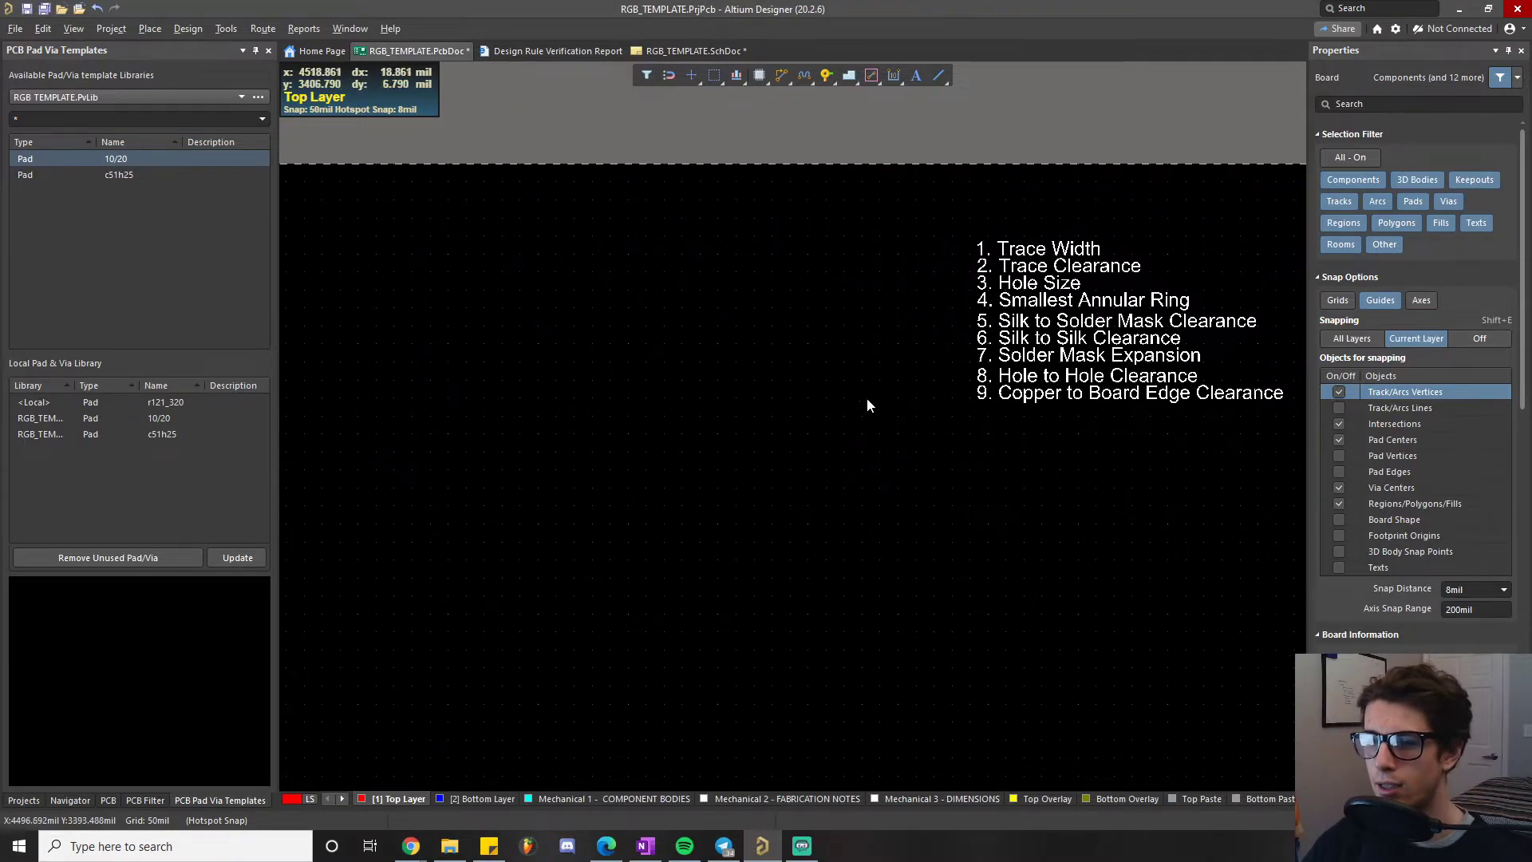
ctrl+scroll(906, 383, up, 10)
ctrl+scroll(661, 375, up, 3)
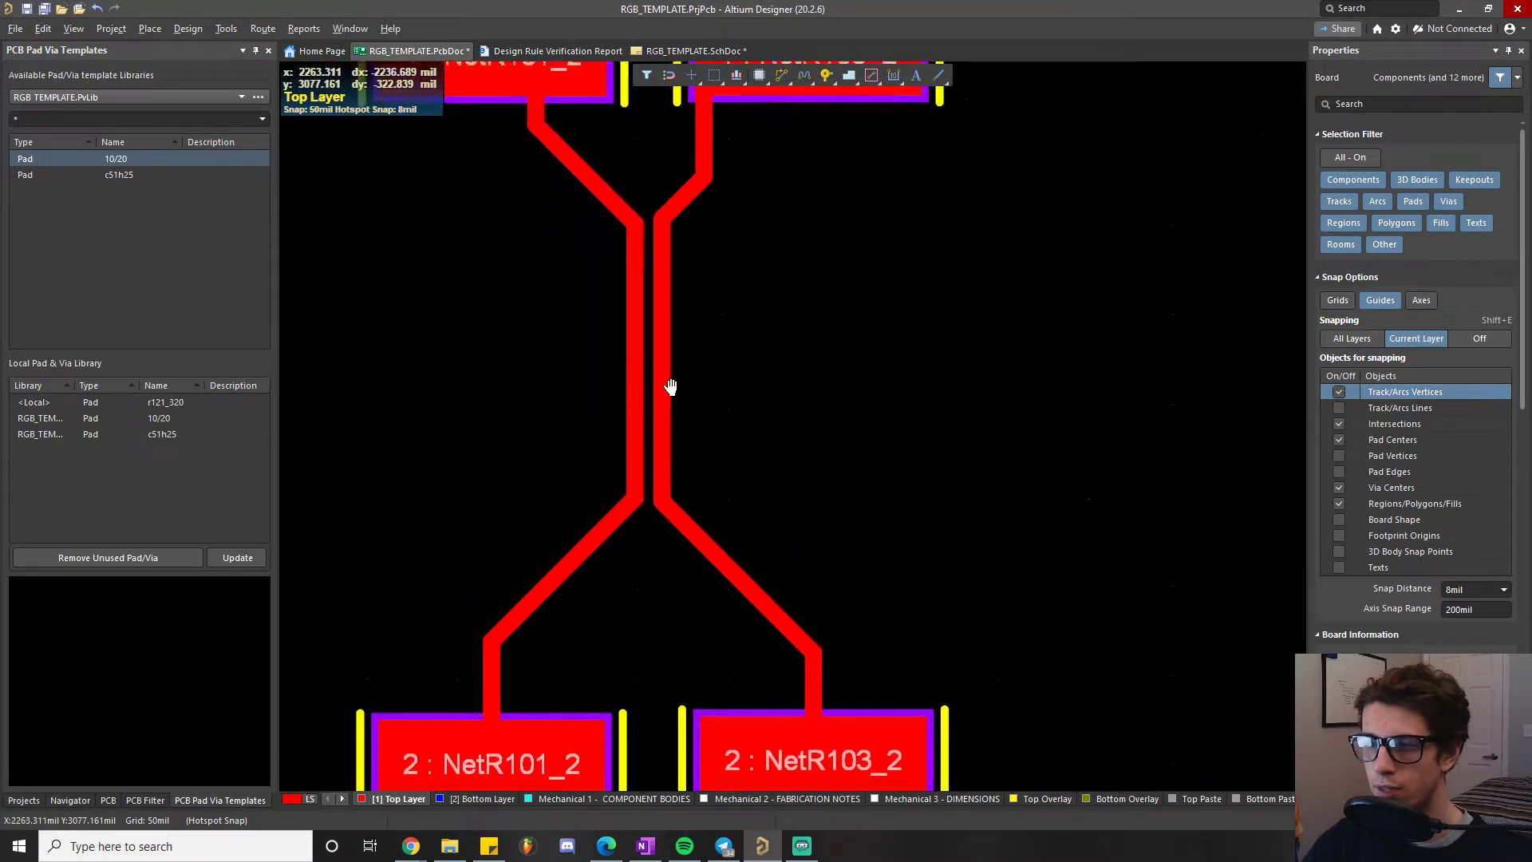
- Select the vertical NetR101_2 track and confirm its width is 10mil
click(664, 370)
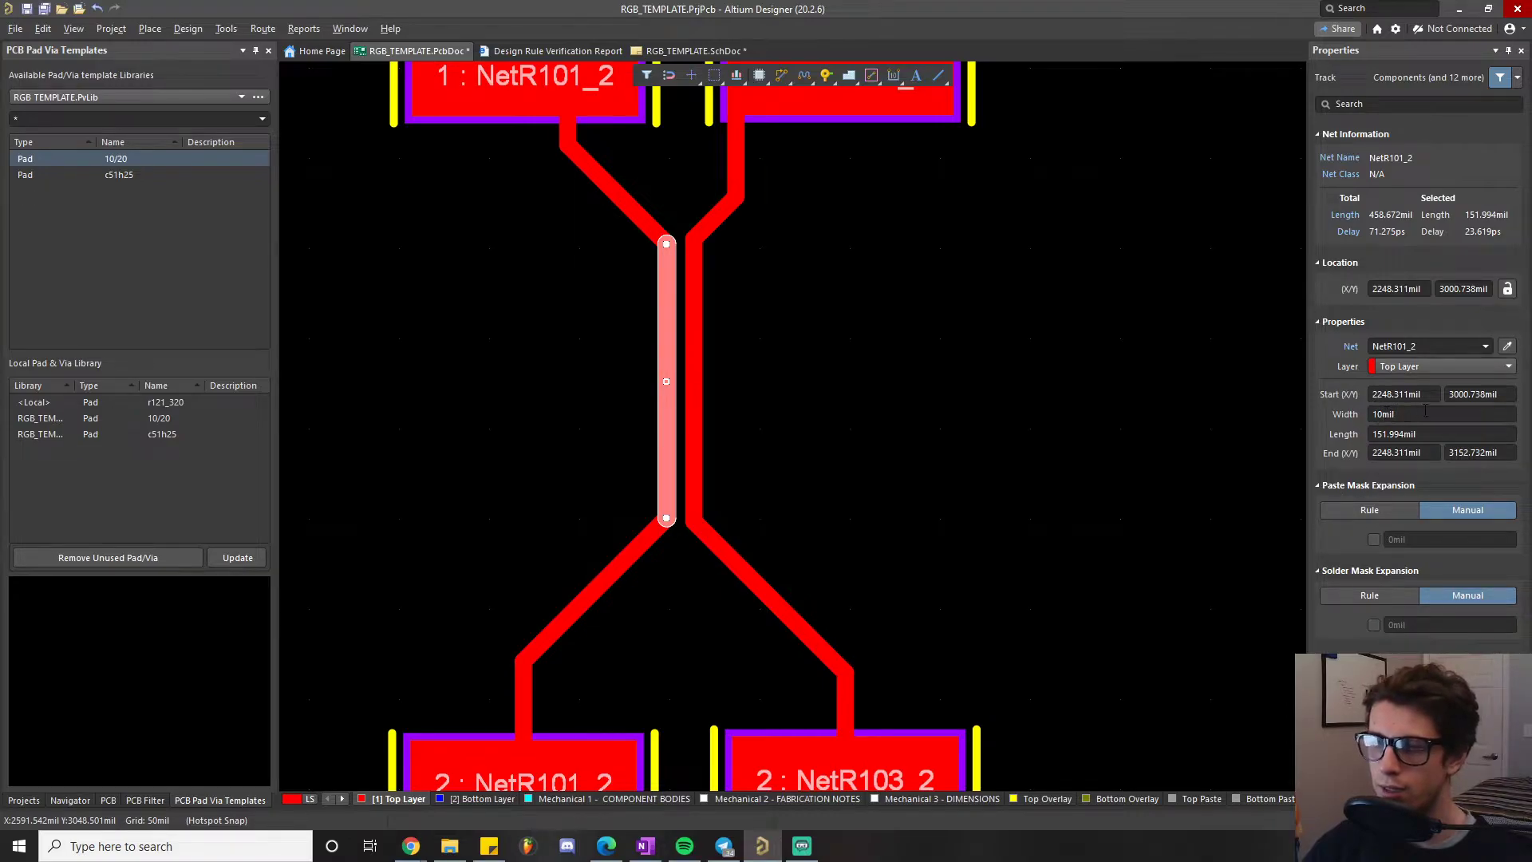
click(188, 29)
click(239, 94)
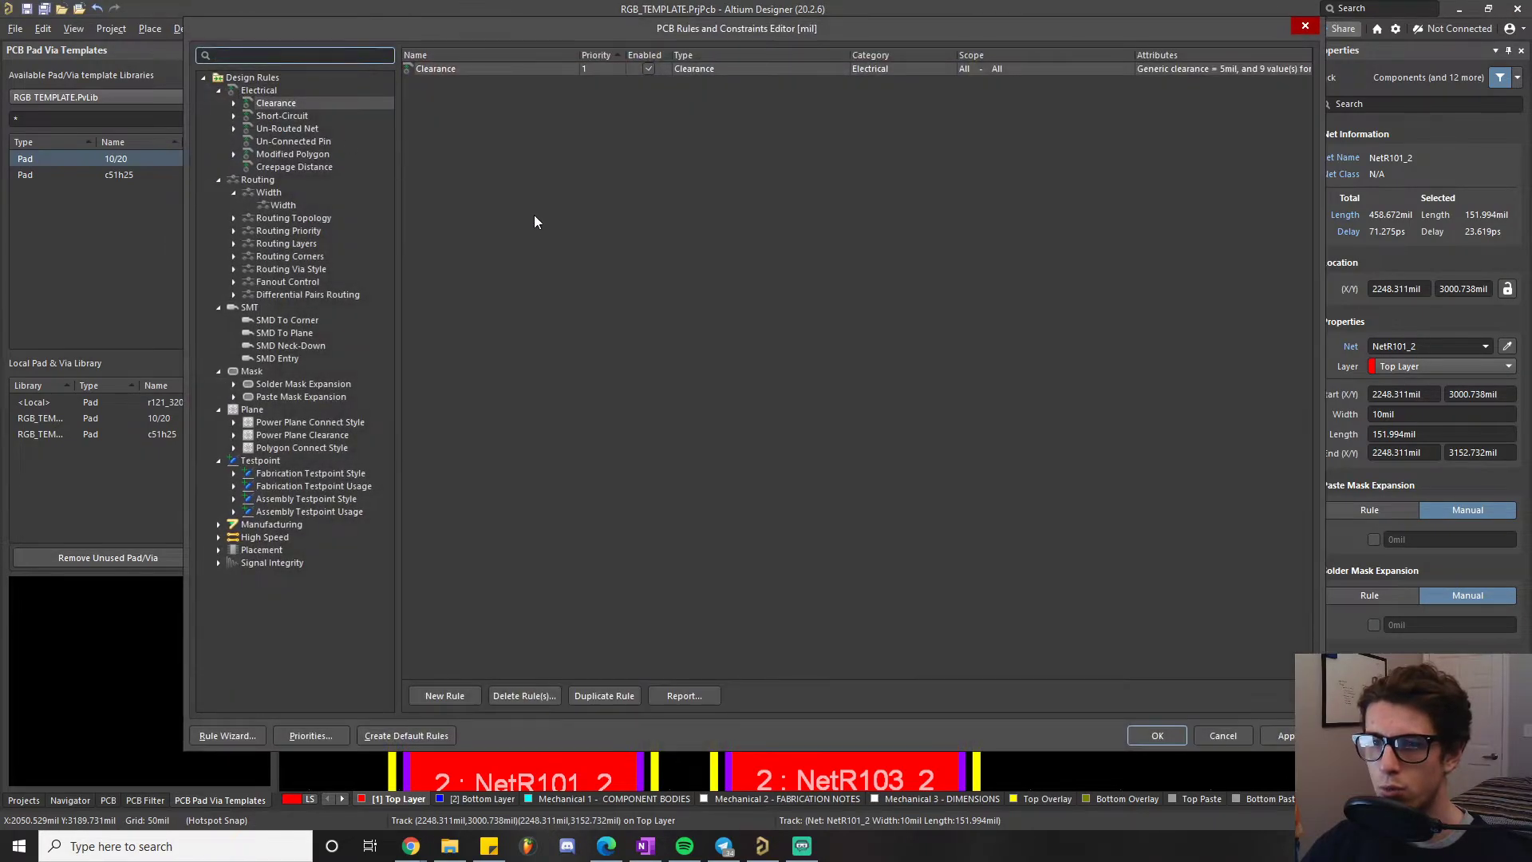
click(281, 206)
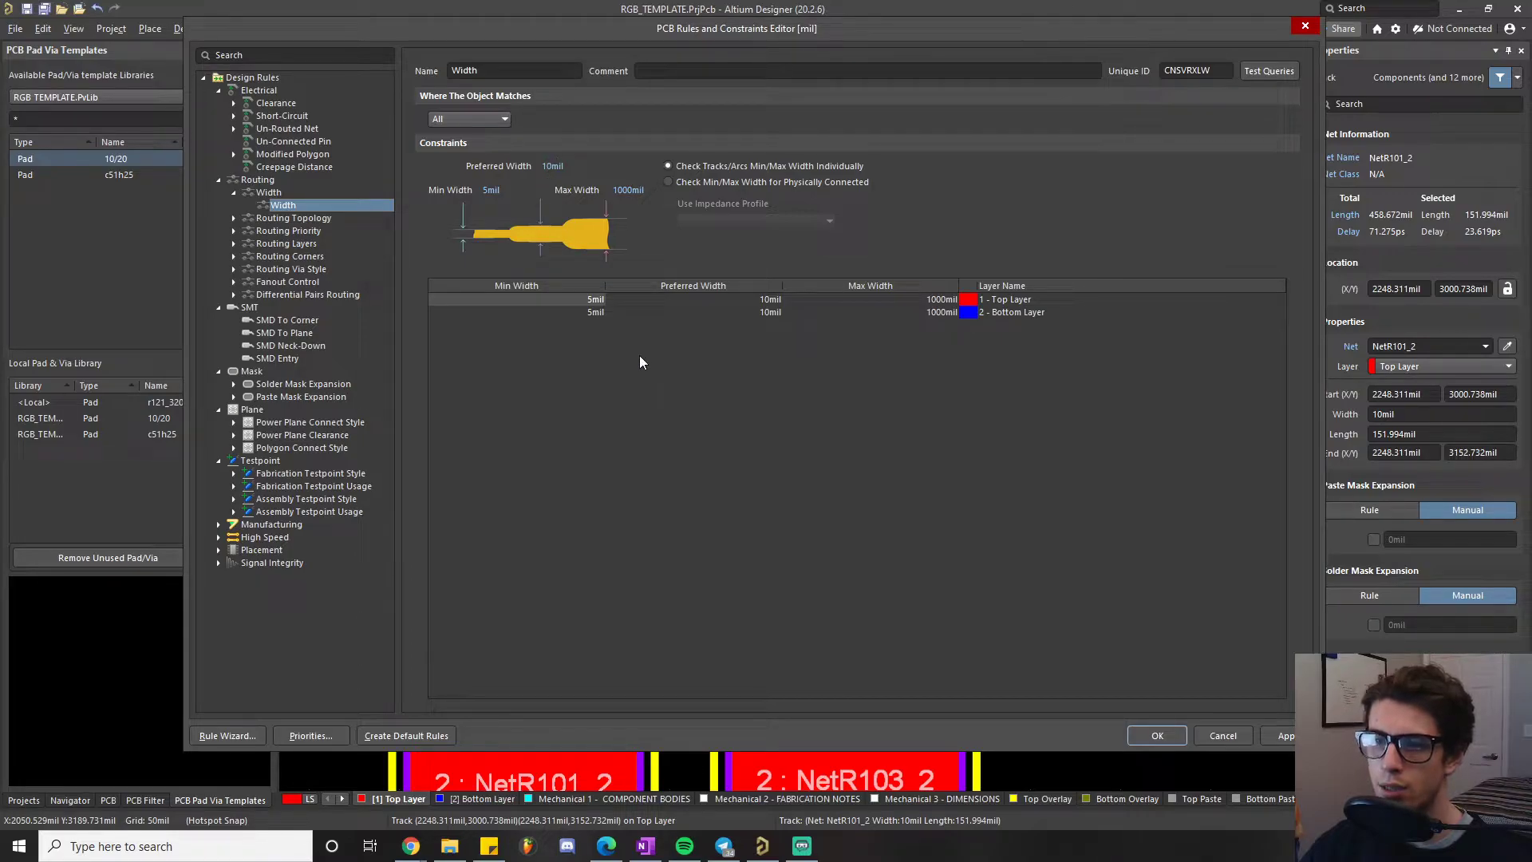
click(1304, 27)
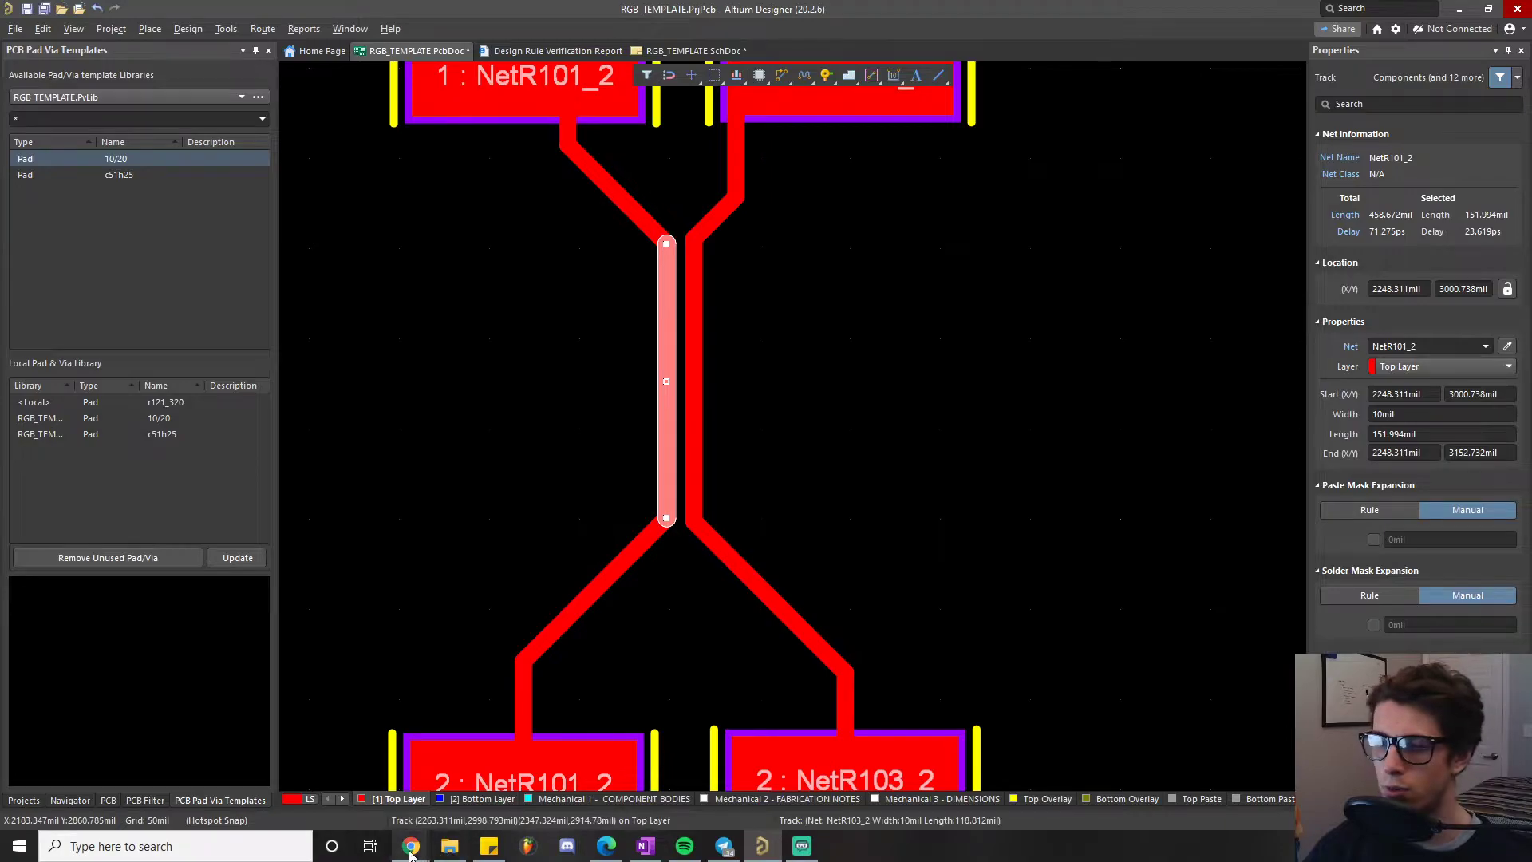
- Switch to Chrome's Sierra Circuits Rigid PCB capabilities page, close the find bar, and scroll to the top
mouse_move(411, 846)
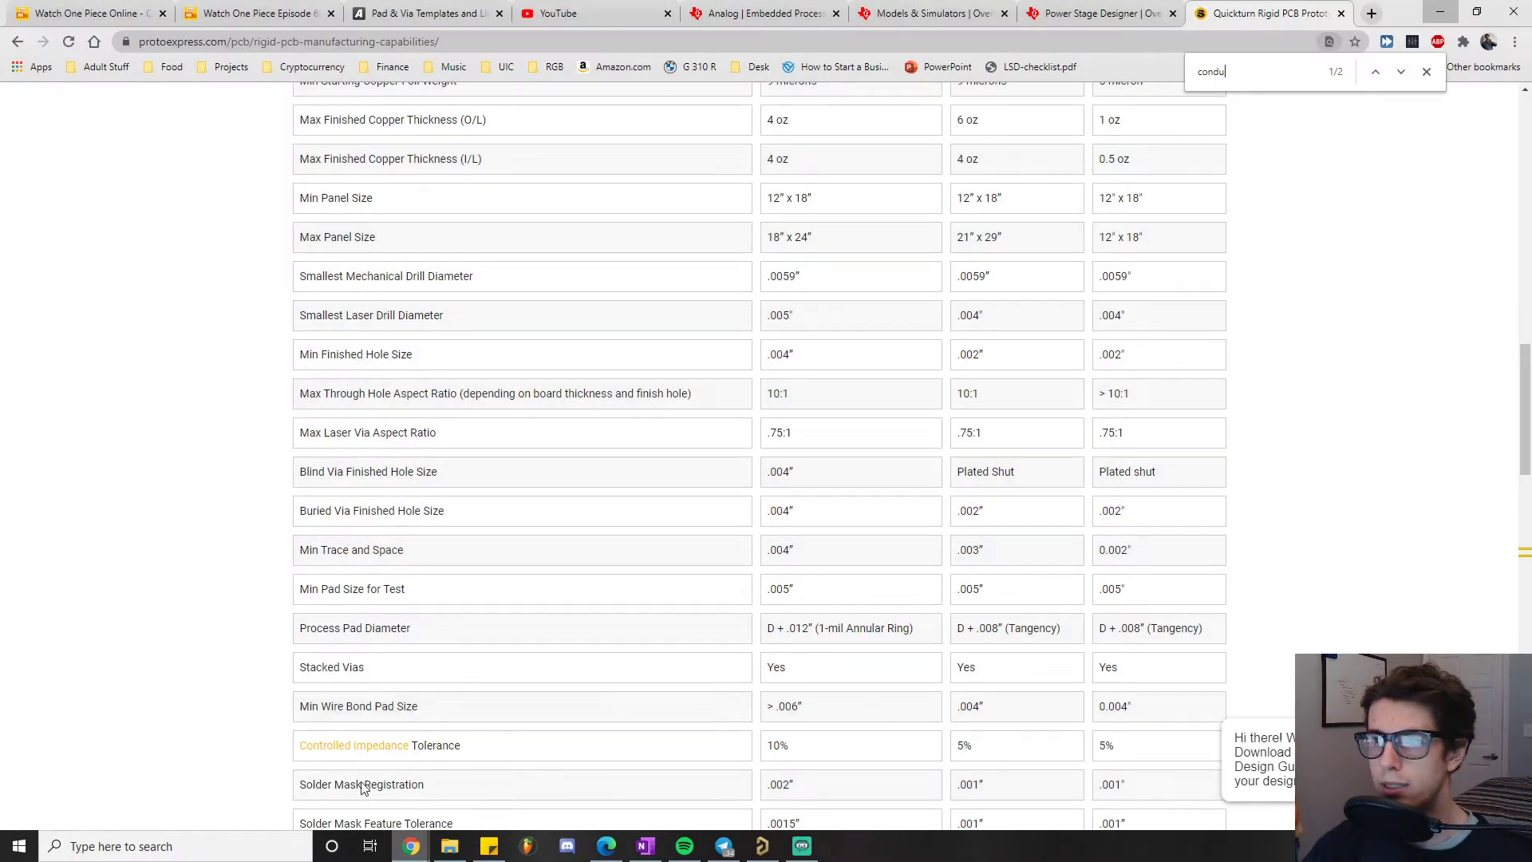
click(327, 778)
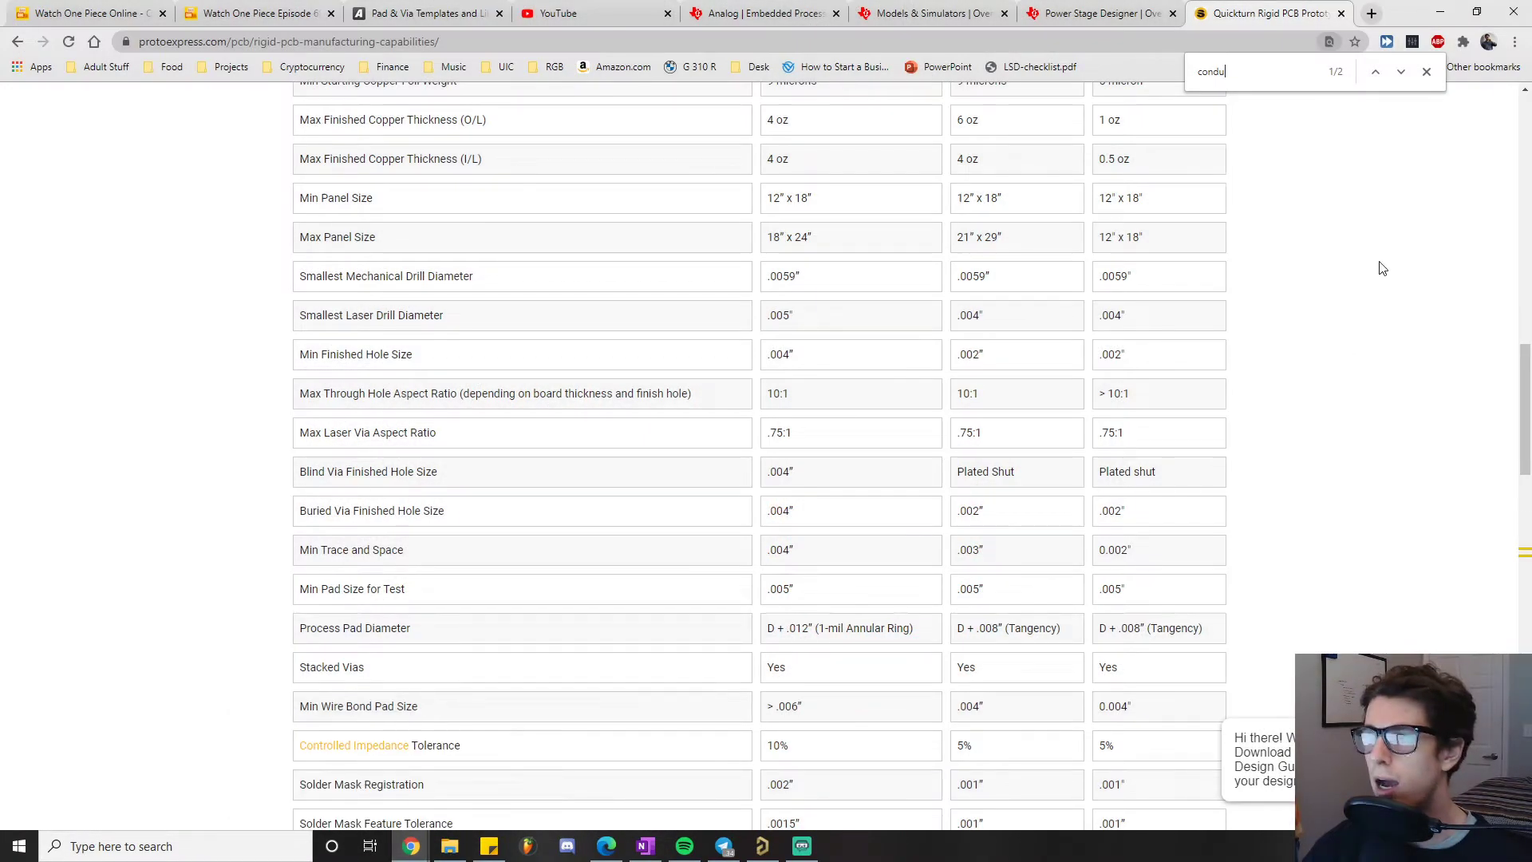
click(1426, 73)
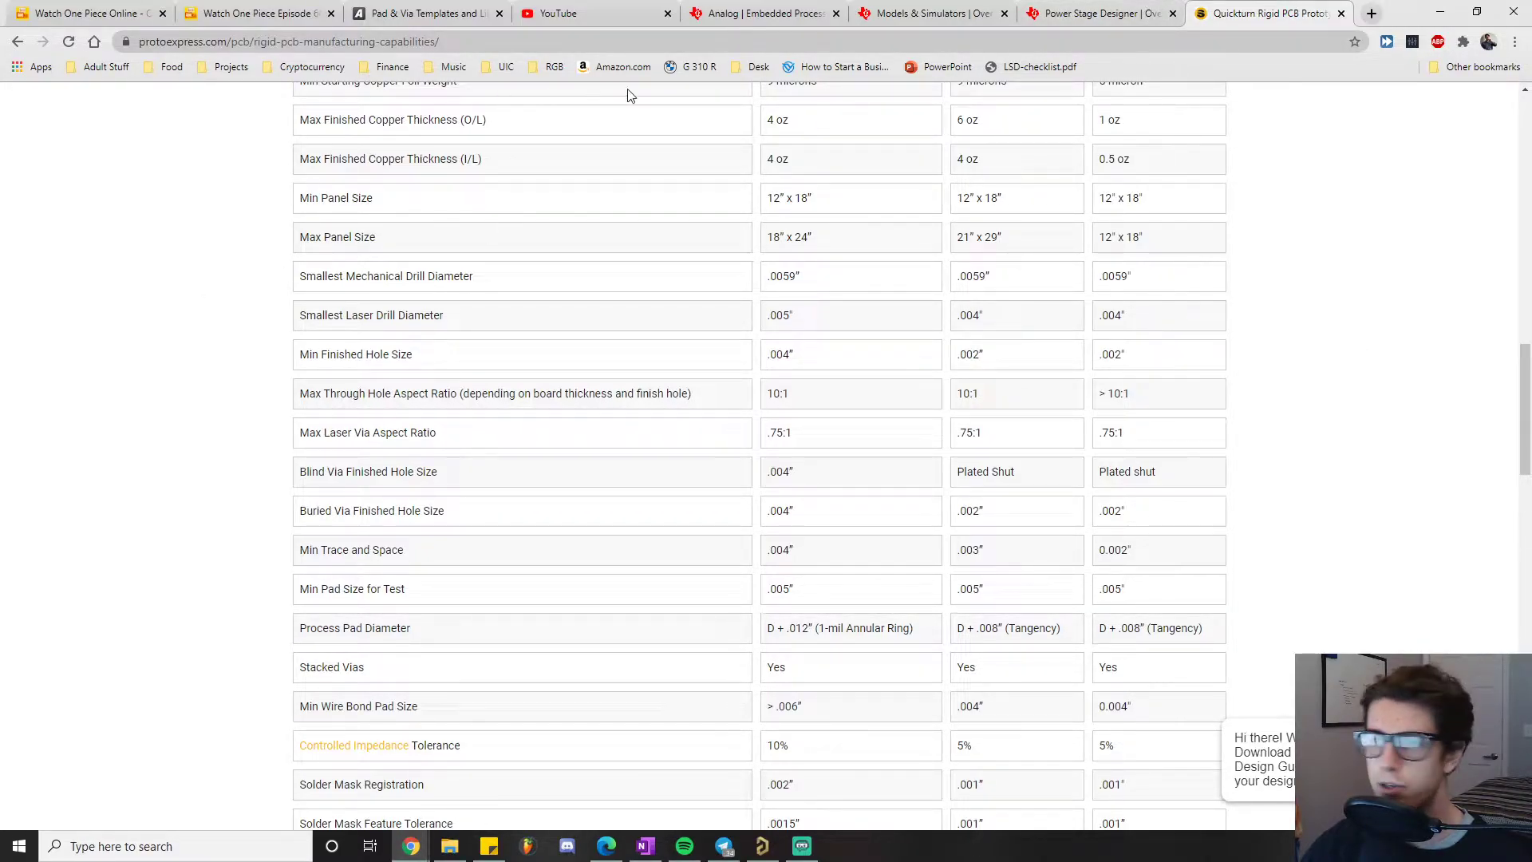
scroll(1146, 387, up, 3)
scroll(1146, 387, up, 15)
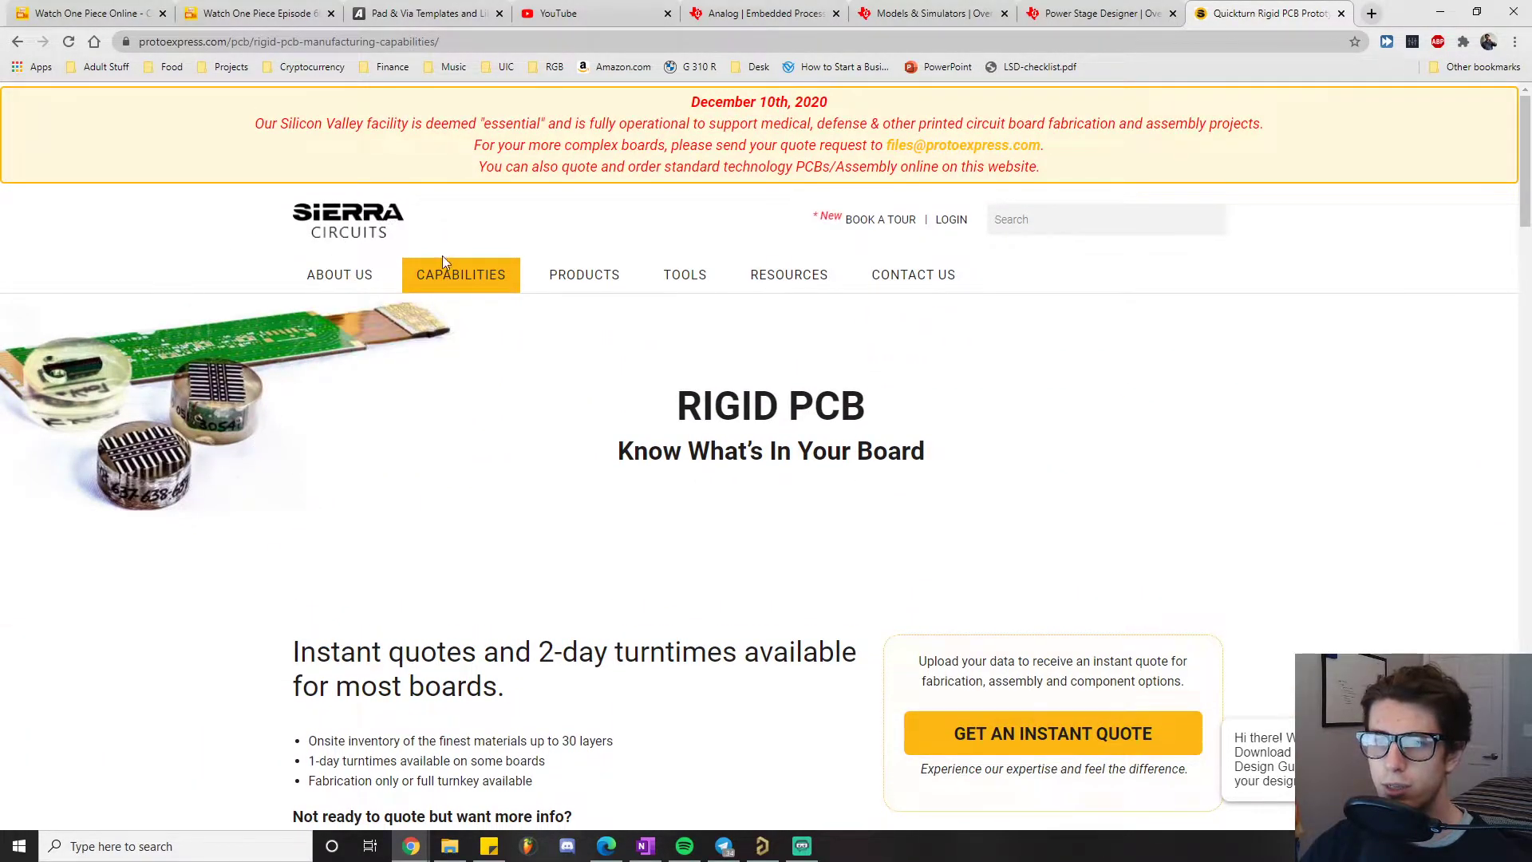
- Scroll through the capabilities table to the .004" minimum trace/space and hole rows
mouse_move(455, 283)
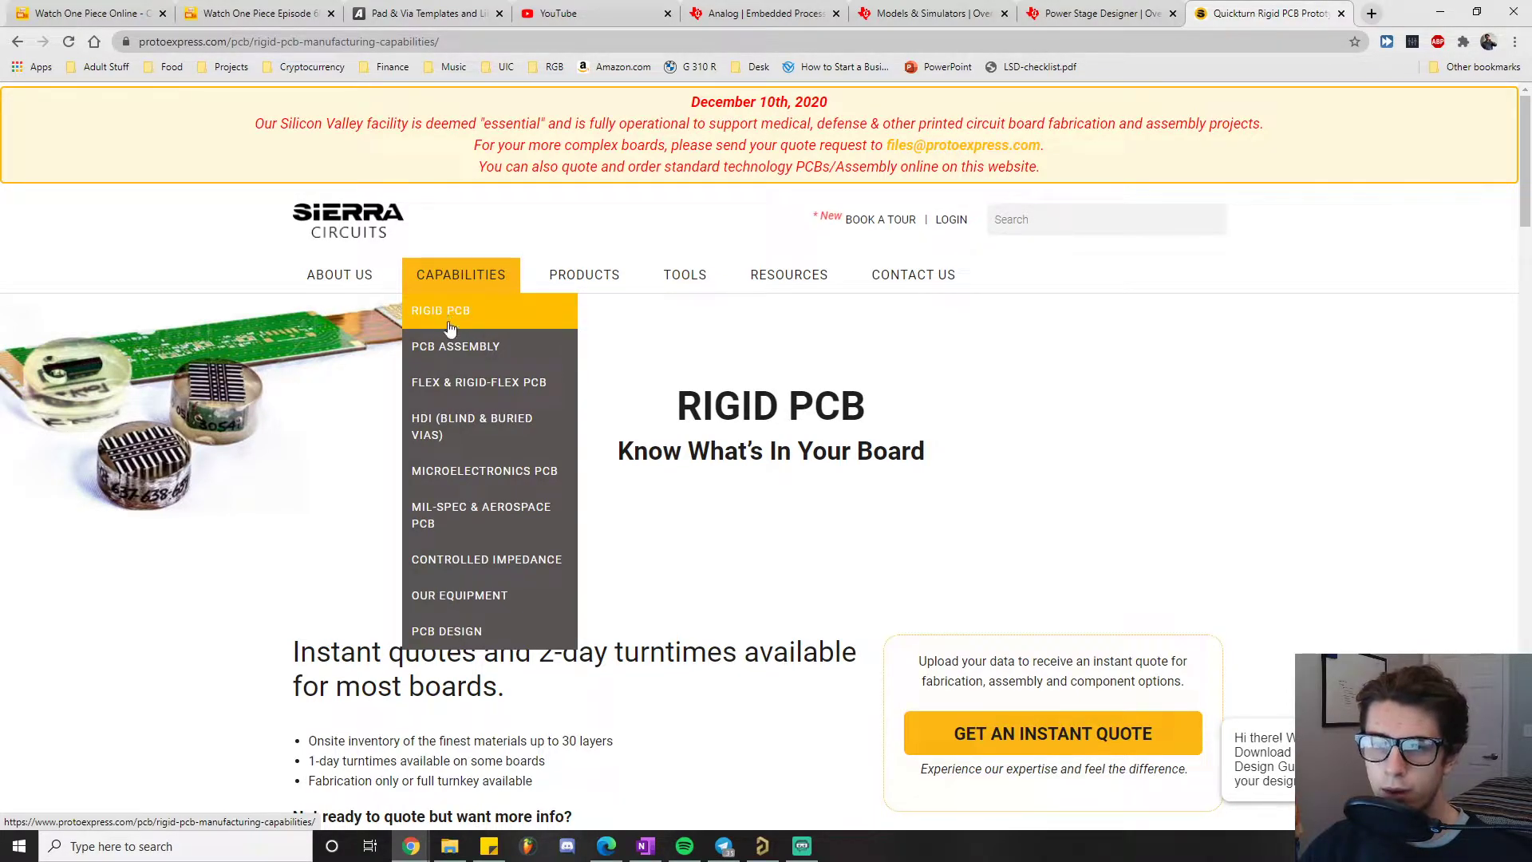
scroll(191, 558, down, 10)
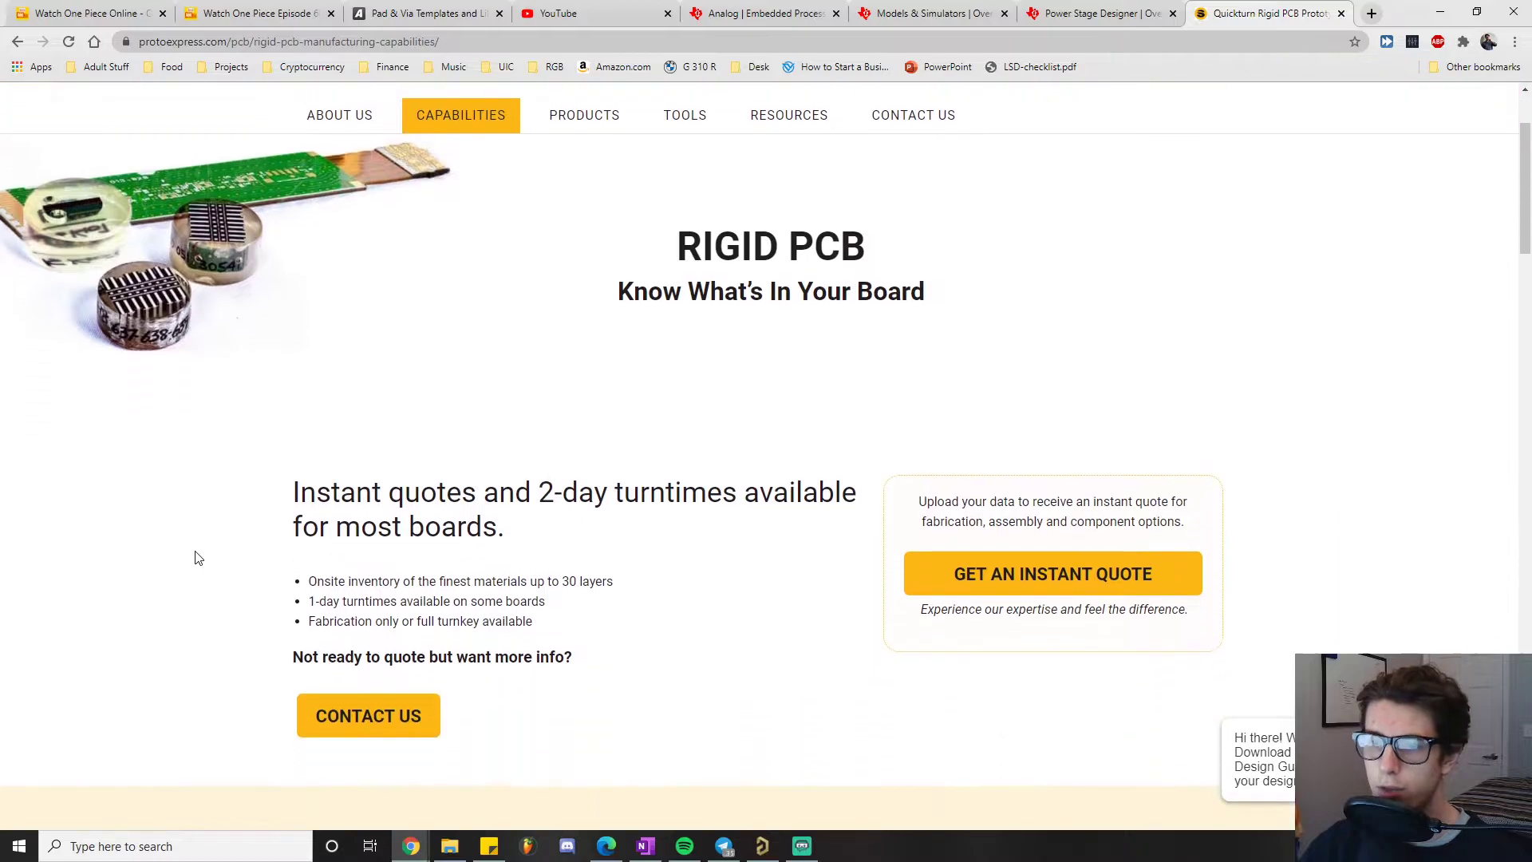
scroll(179, 525, down, 3)
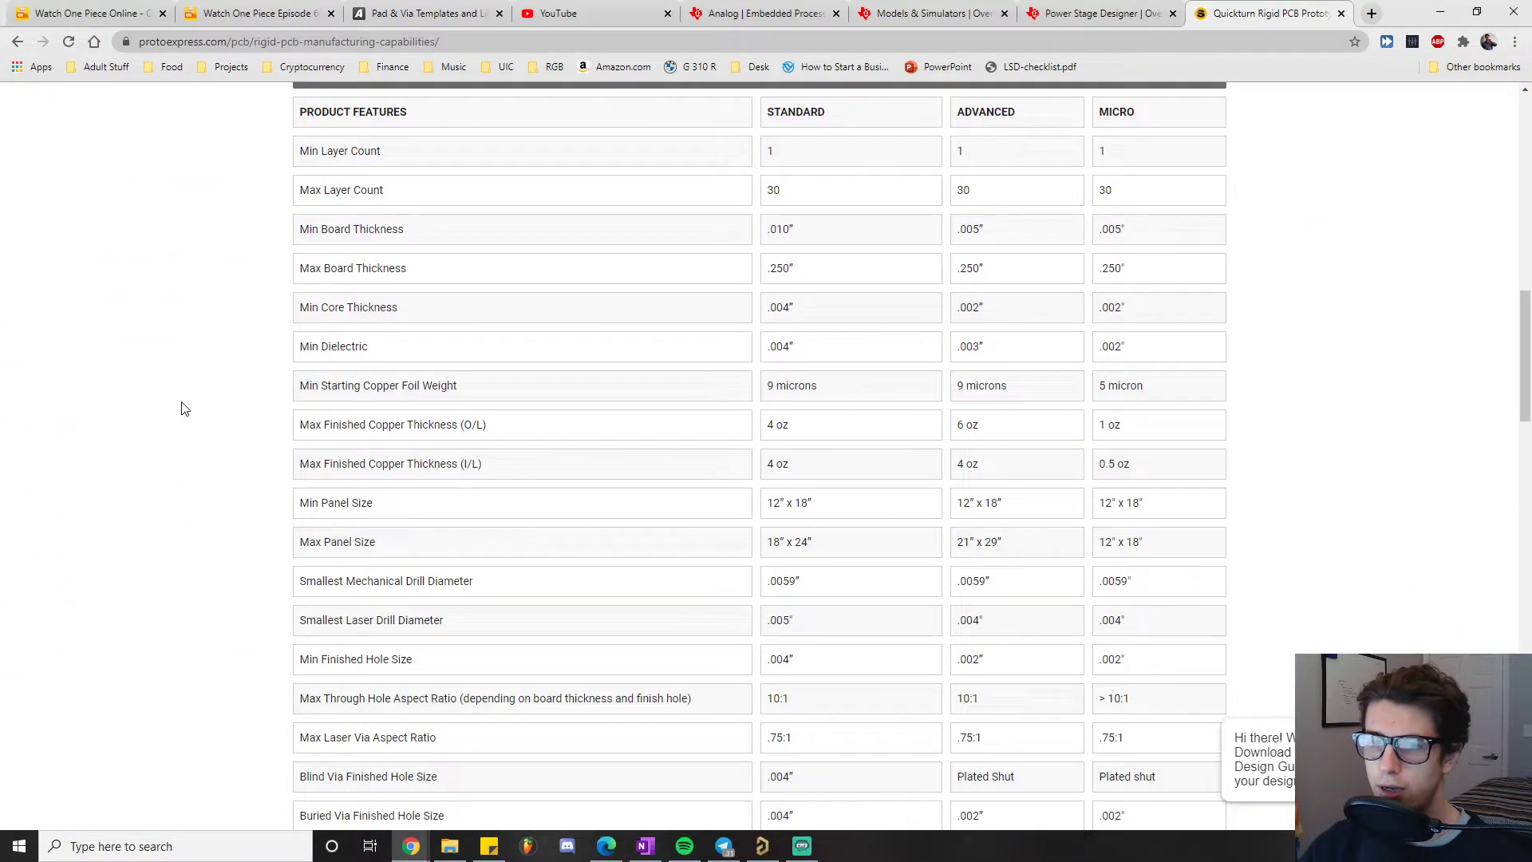
scroll(188, 283, up, 3)
scroll(199, 318, down, 3)
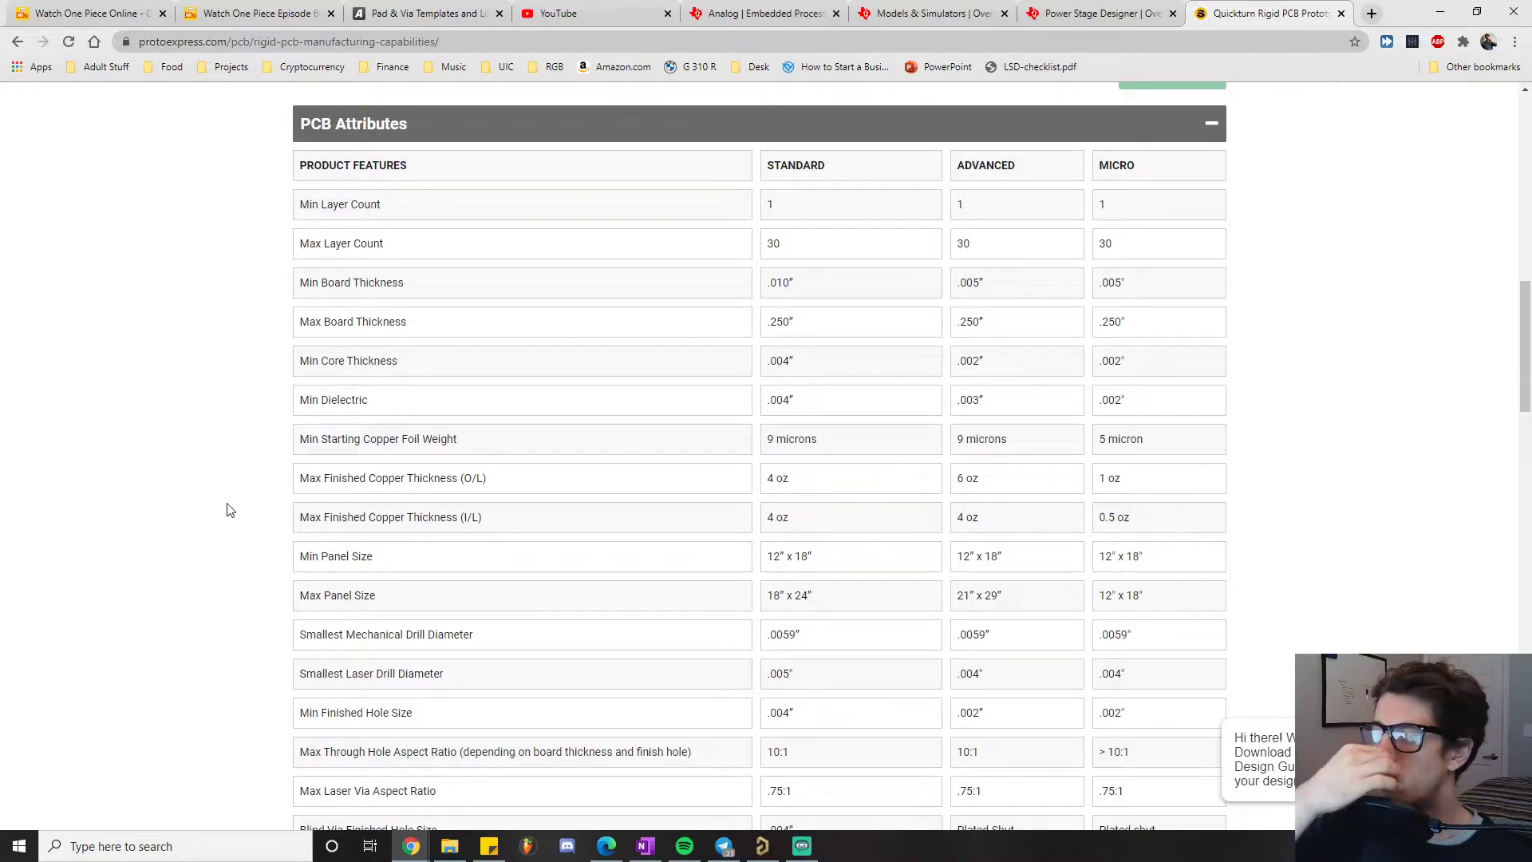
scroll(227, 510, down, 3)
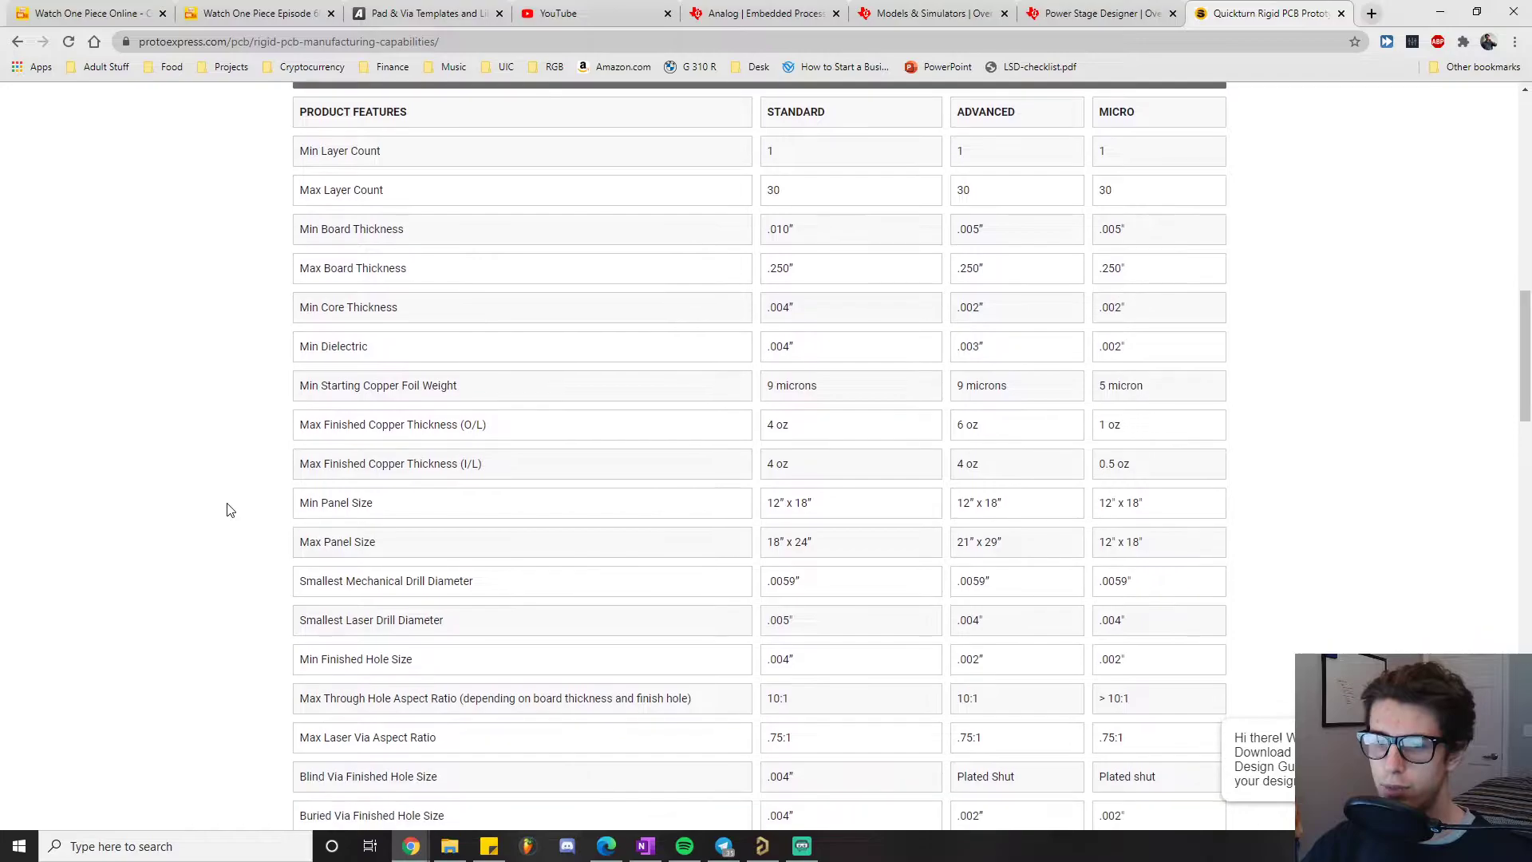
scroll(267, 531, down, 3)
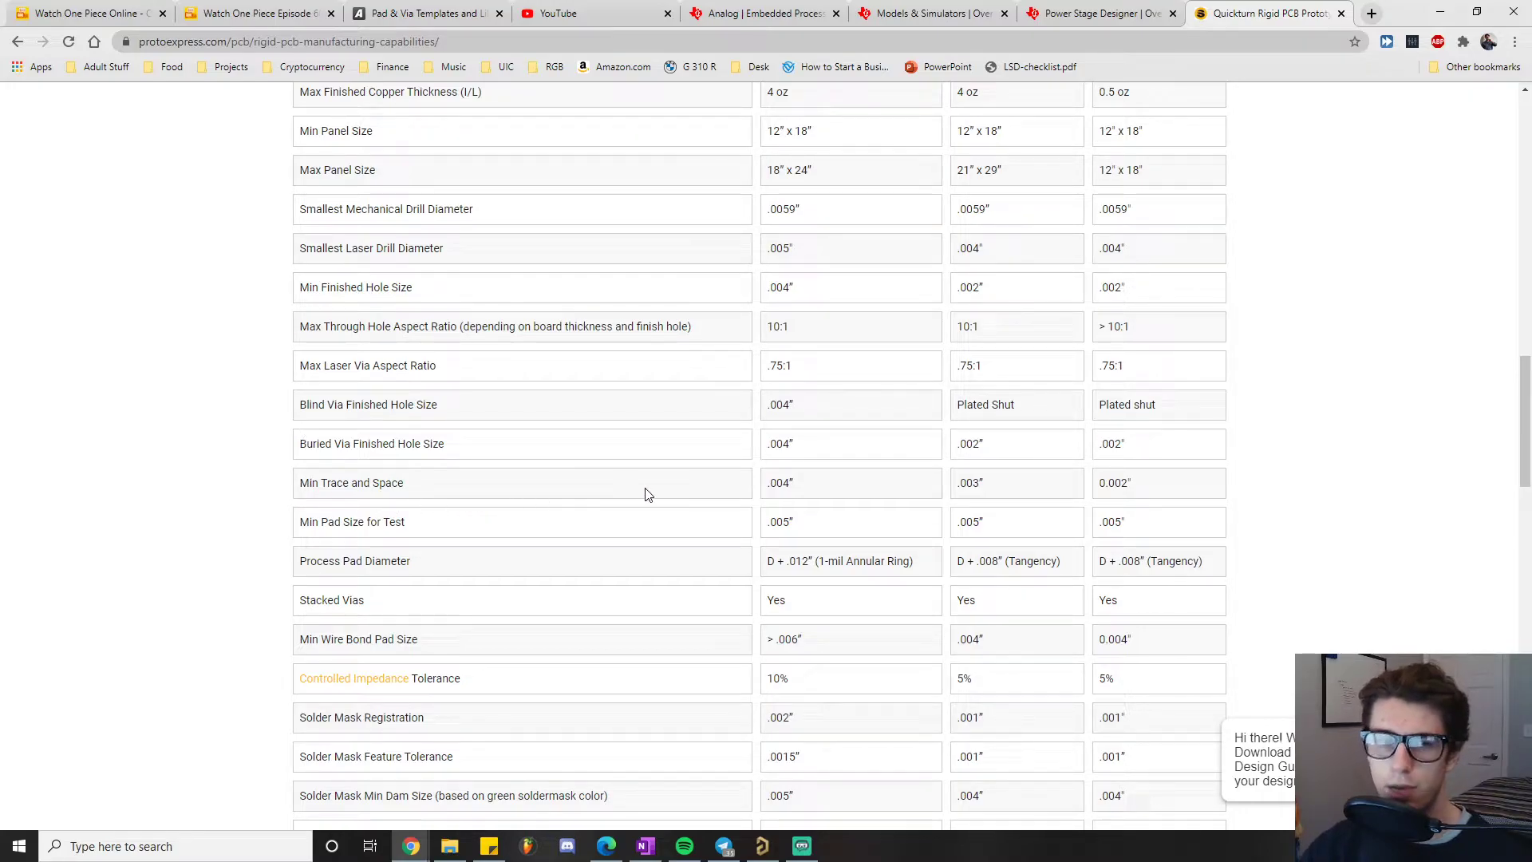
mouse_move(1257, 757)
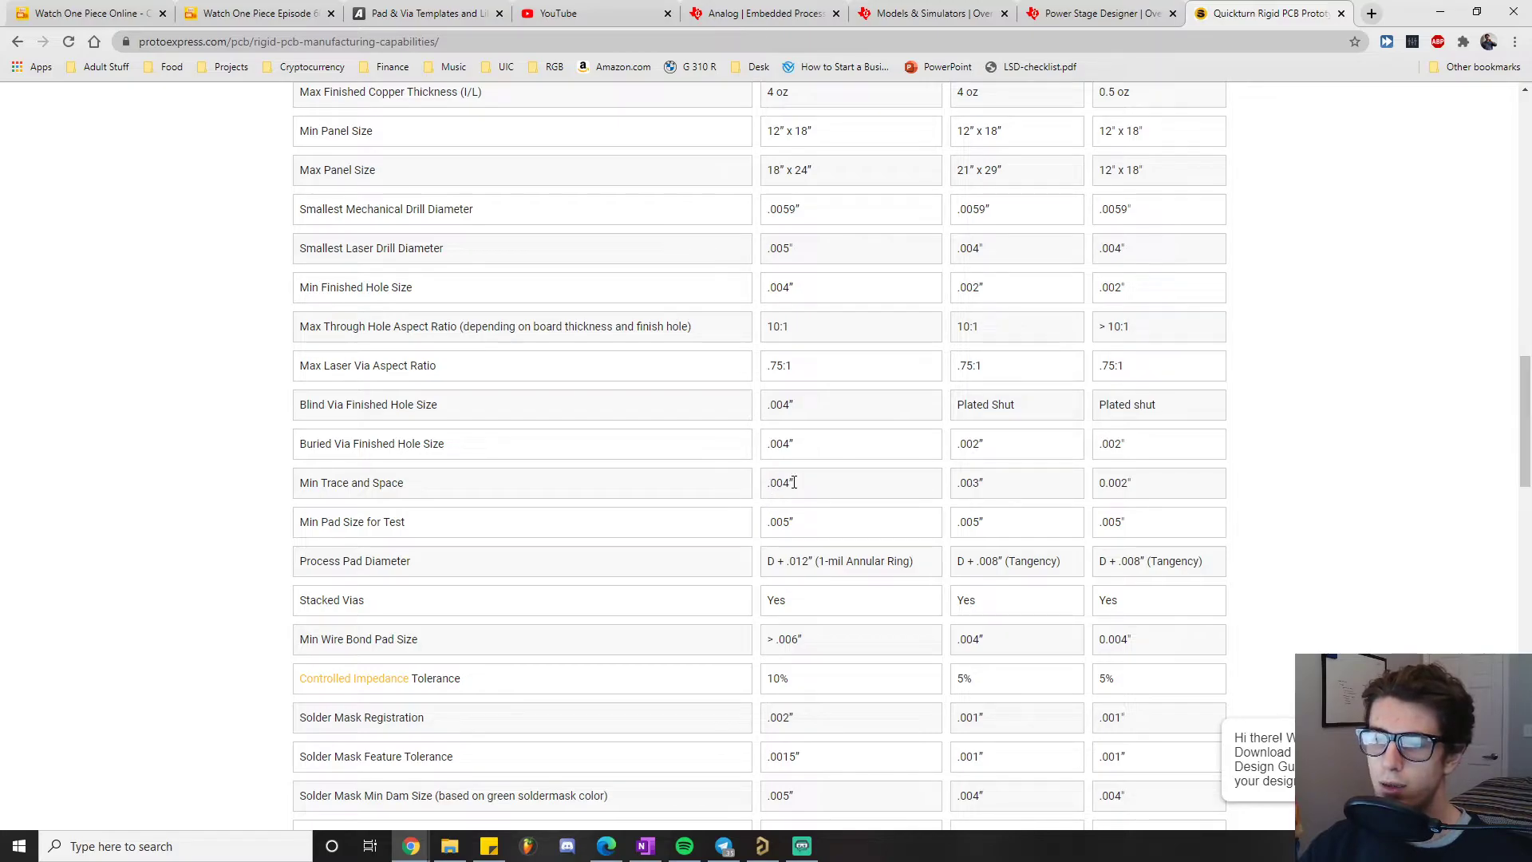
scroll(1067, 513, up, 7)
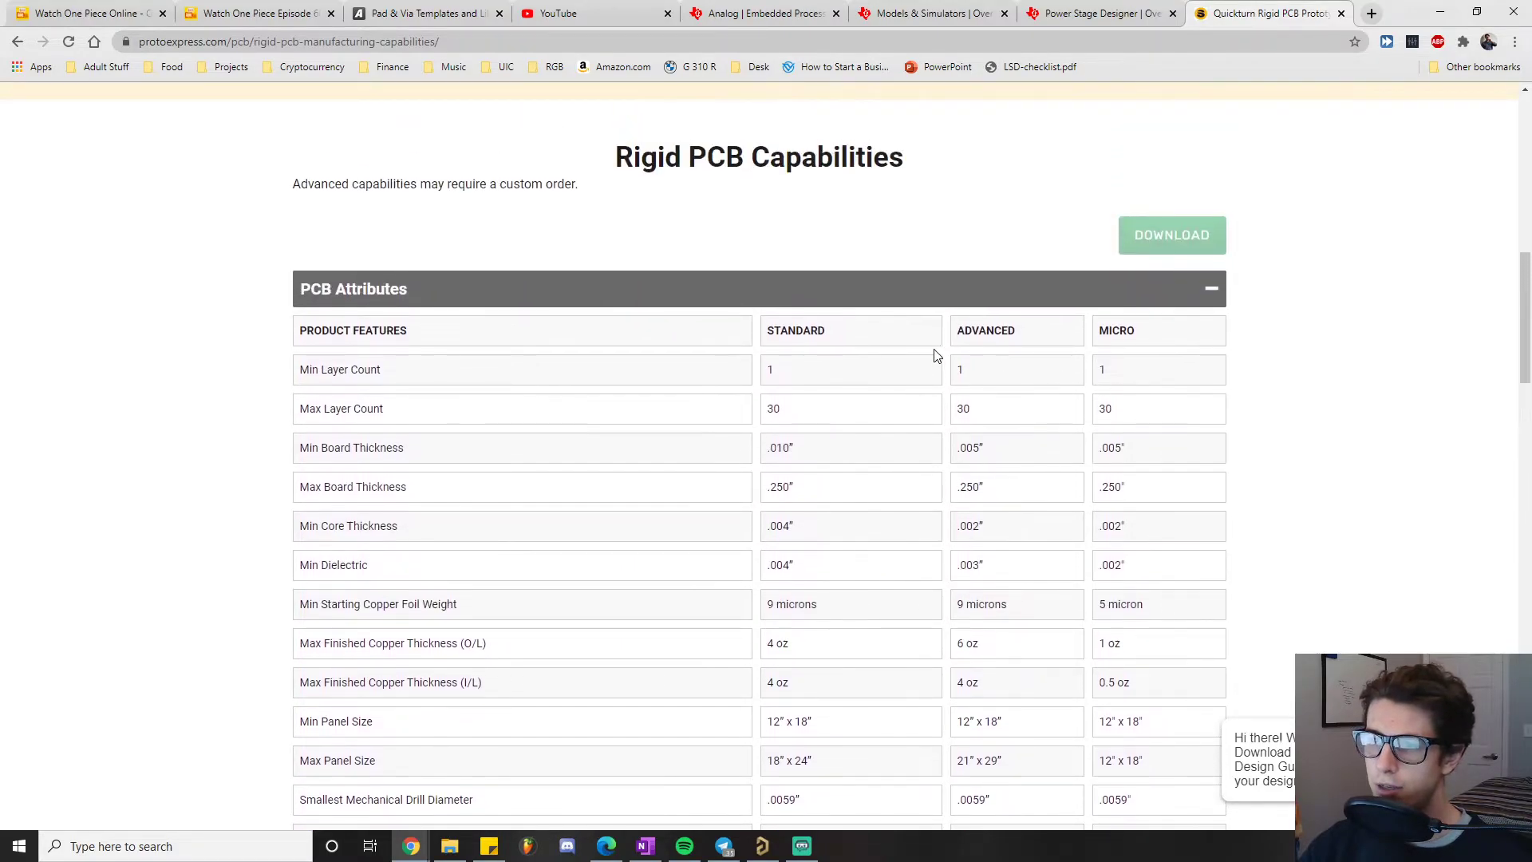
scroll(835, 477, down, 5)
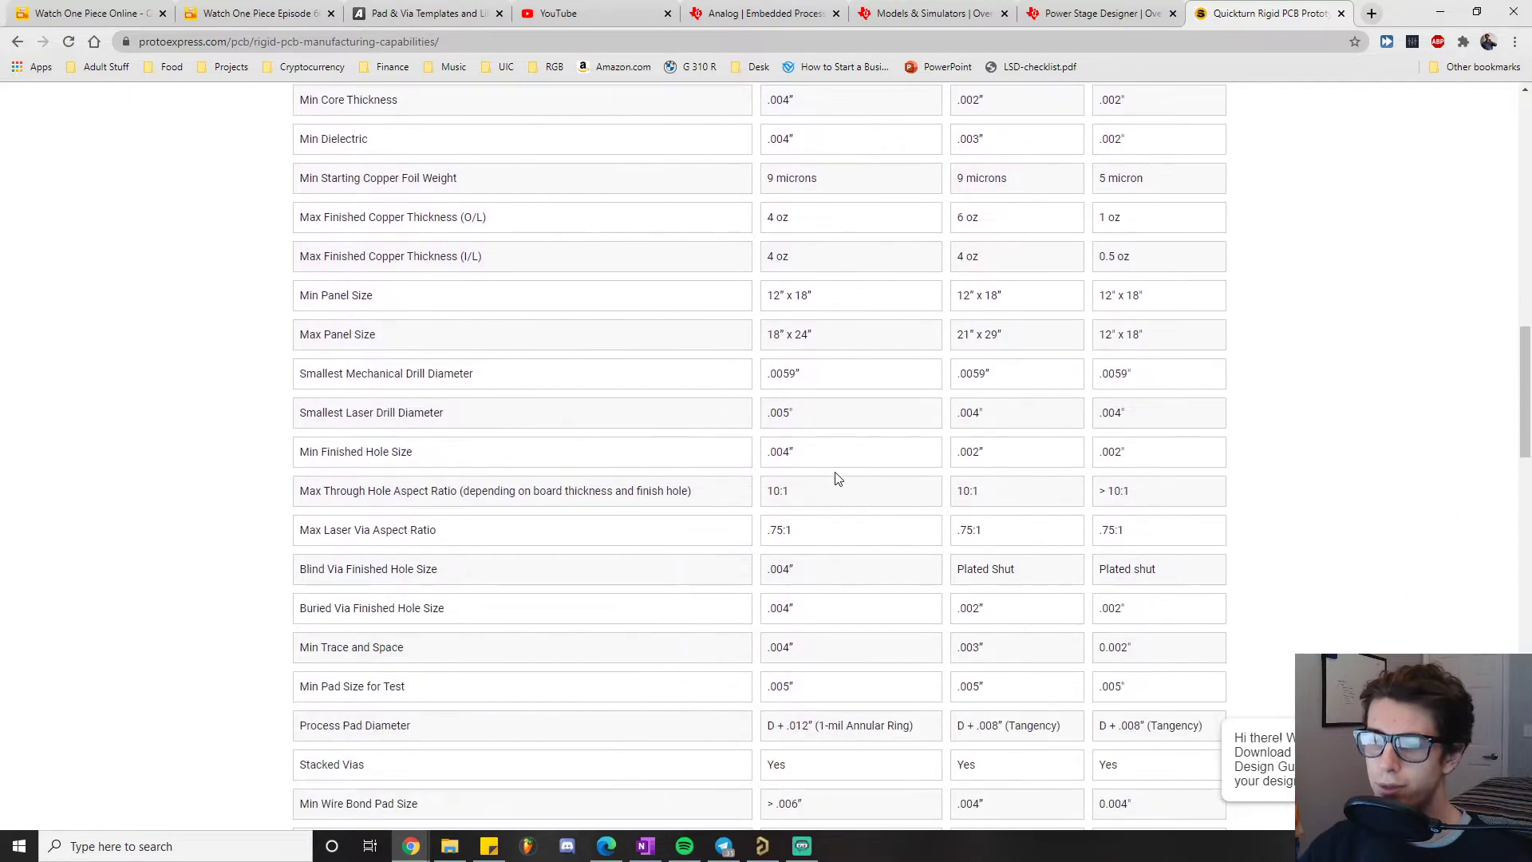
scroll(836, 477, down, 1)
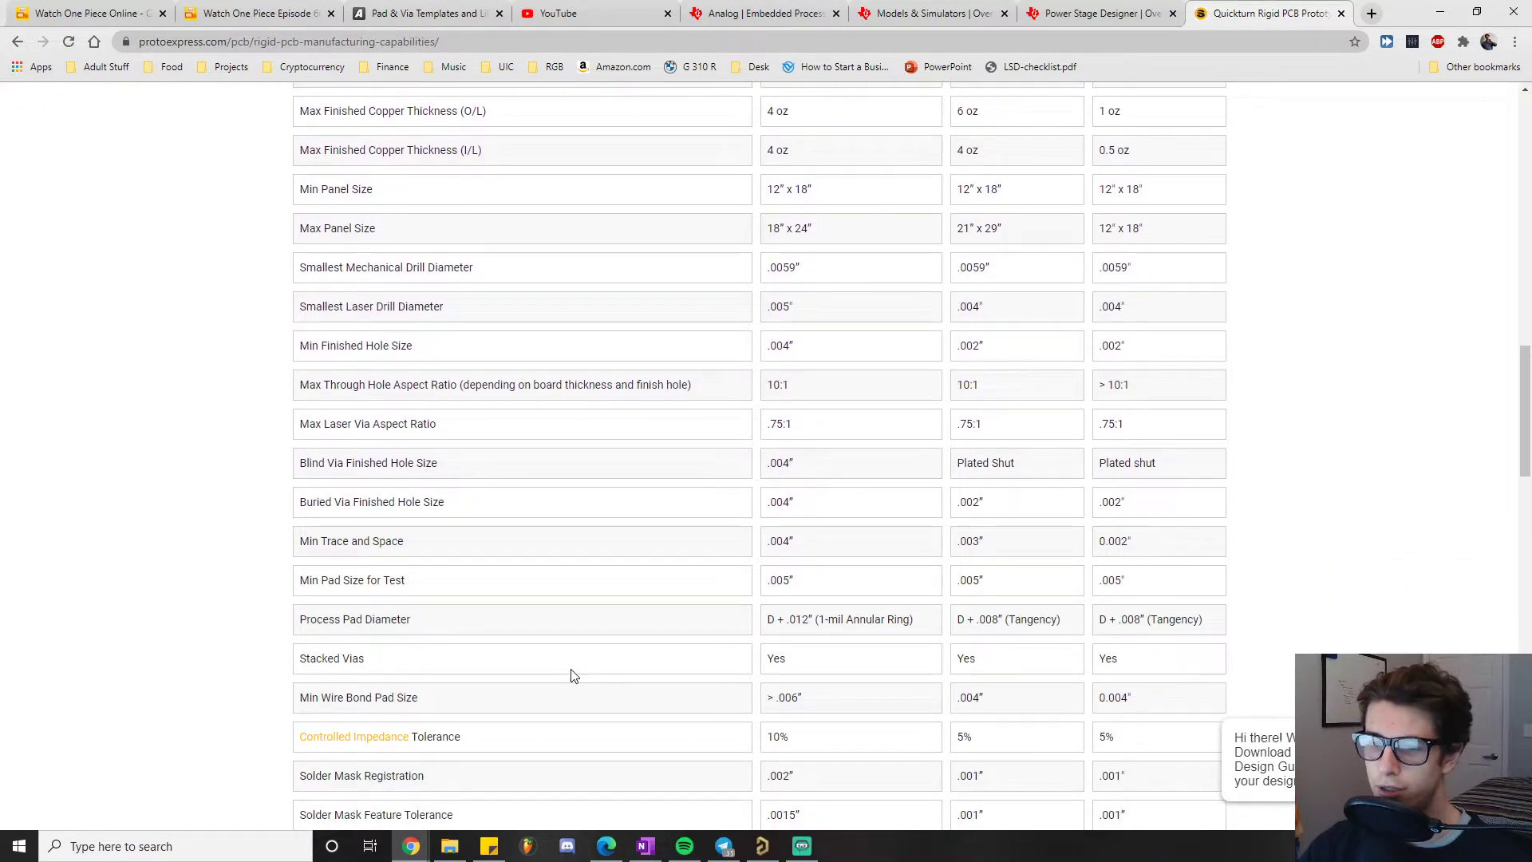
scroll(670, 594, up, 1)
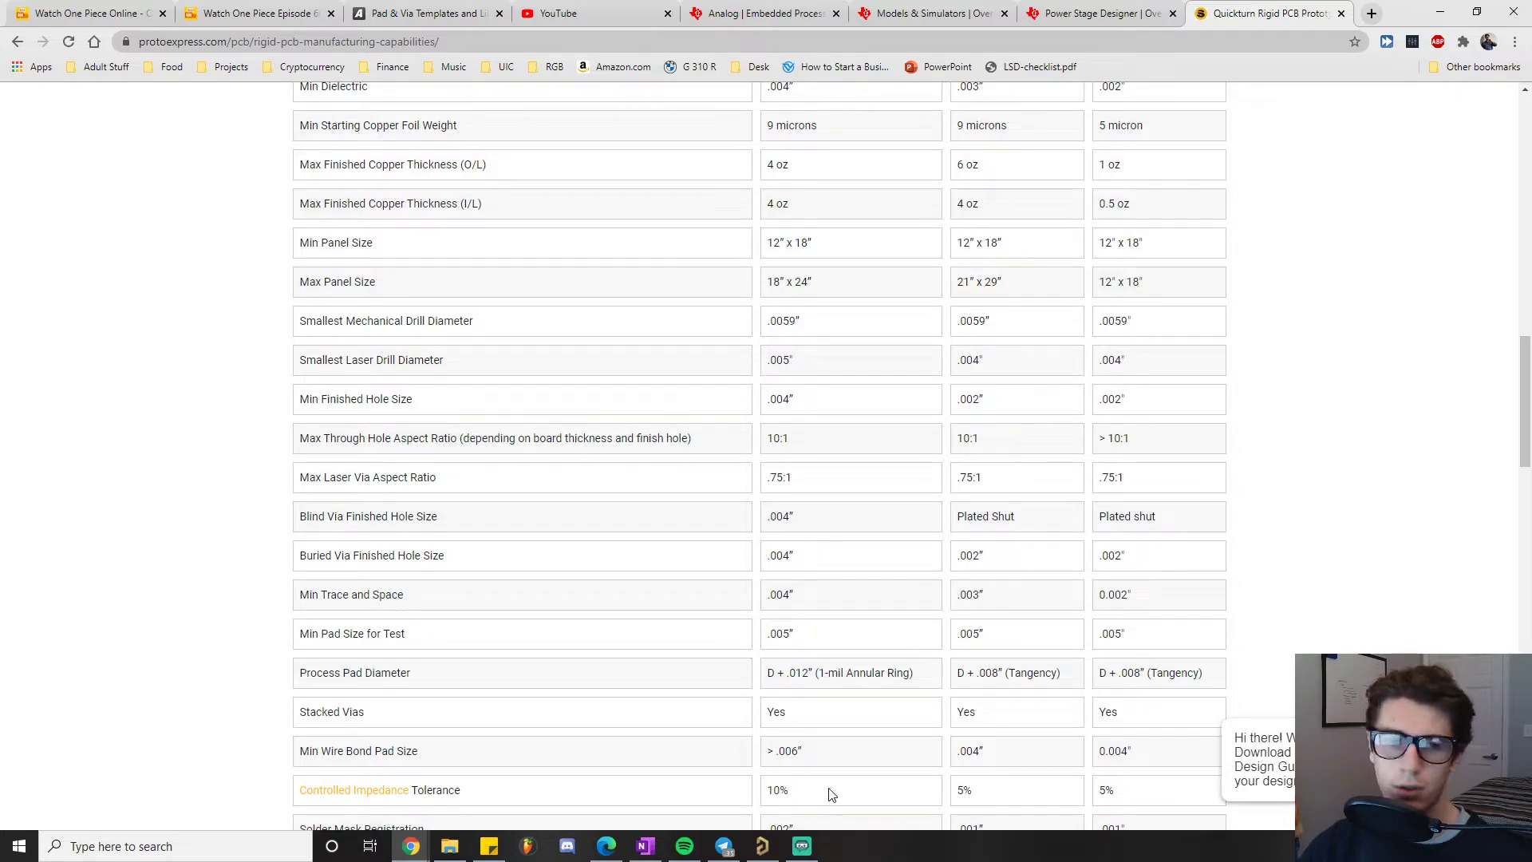
- Bring Altium back, deselect the track, and zoom around the NetR101_2/NetR103_2 traces
mouse_move(765, 852)
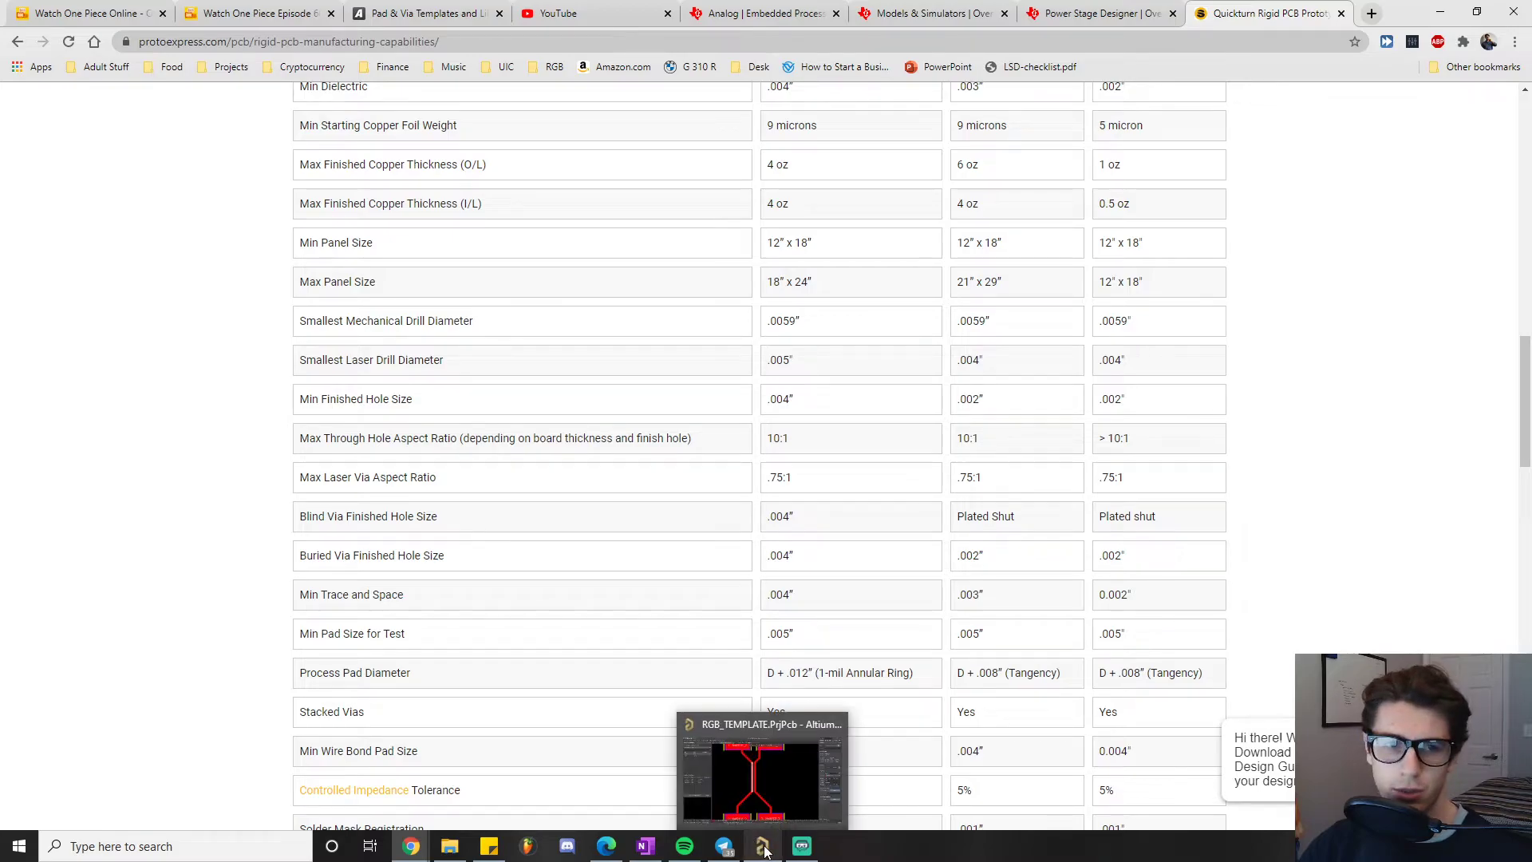
click(774, 785)
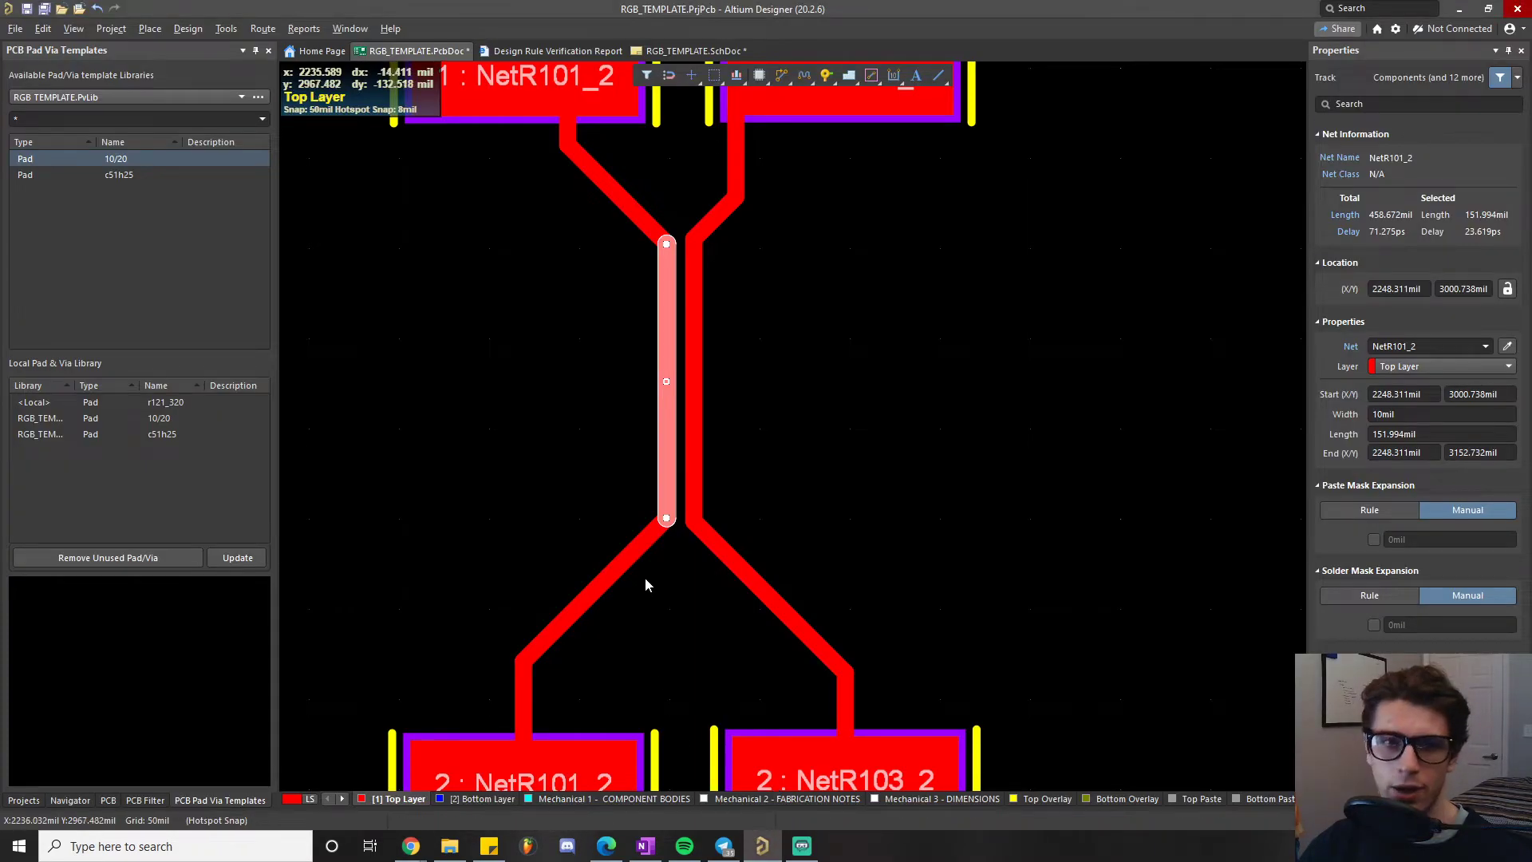
click(917, 375)
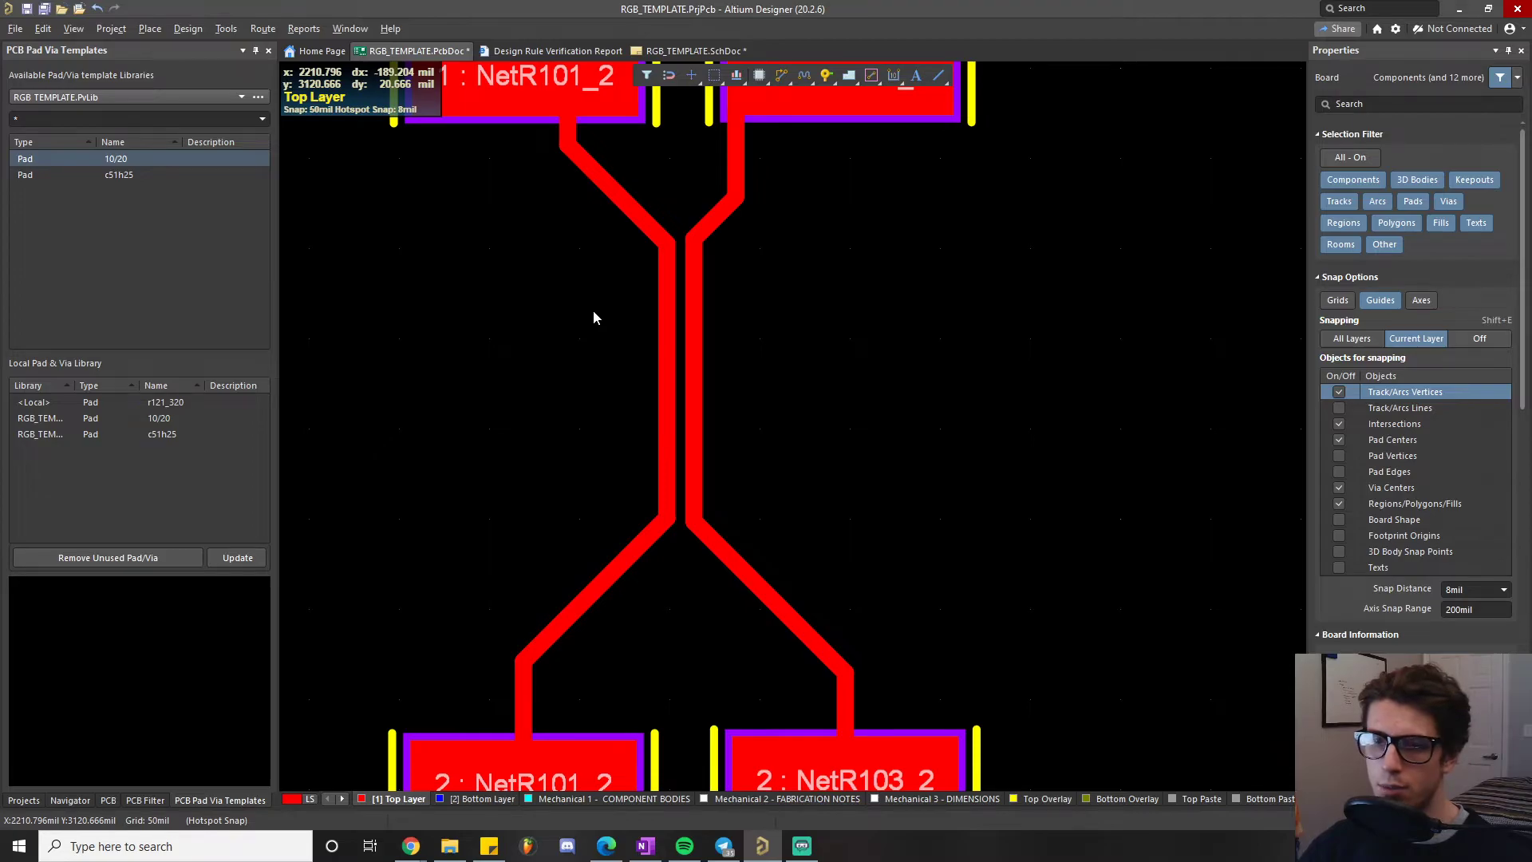
ctrl+scroll(581, 389, down, 3)
ctrl+scroll(583, 394, down, 3)
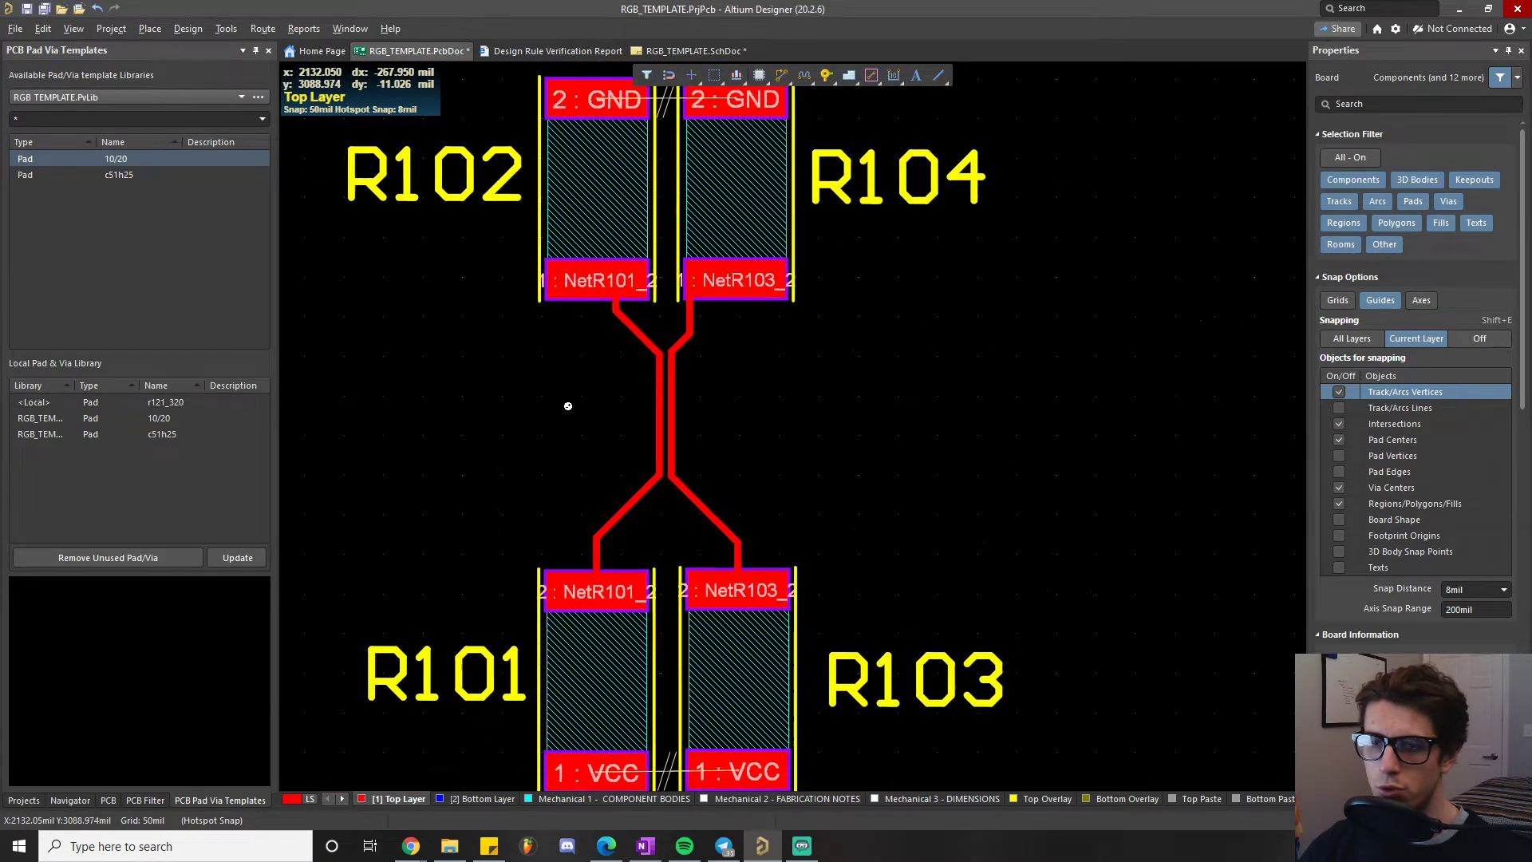
ctrl+scroll(576, 414, up, 4)
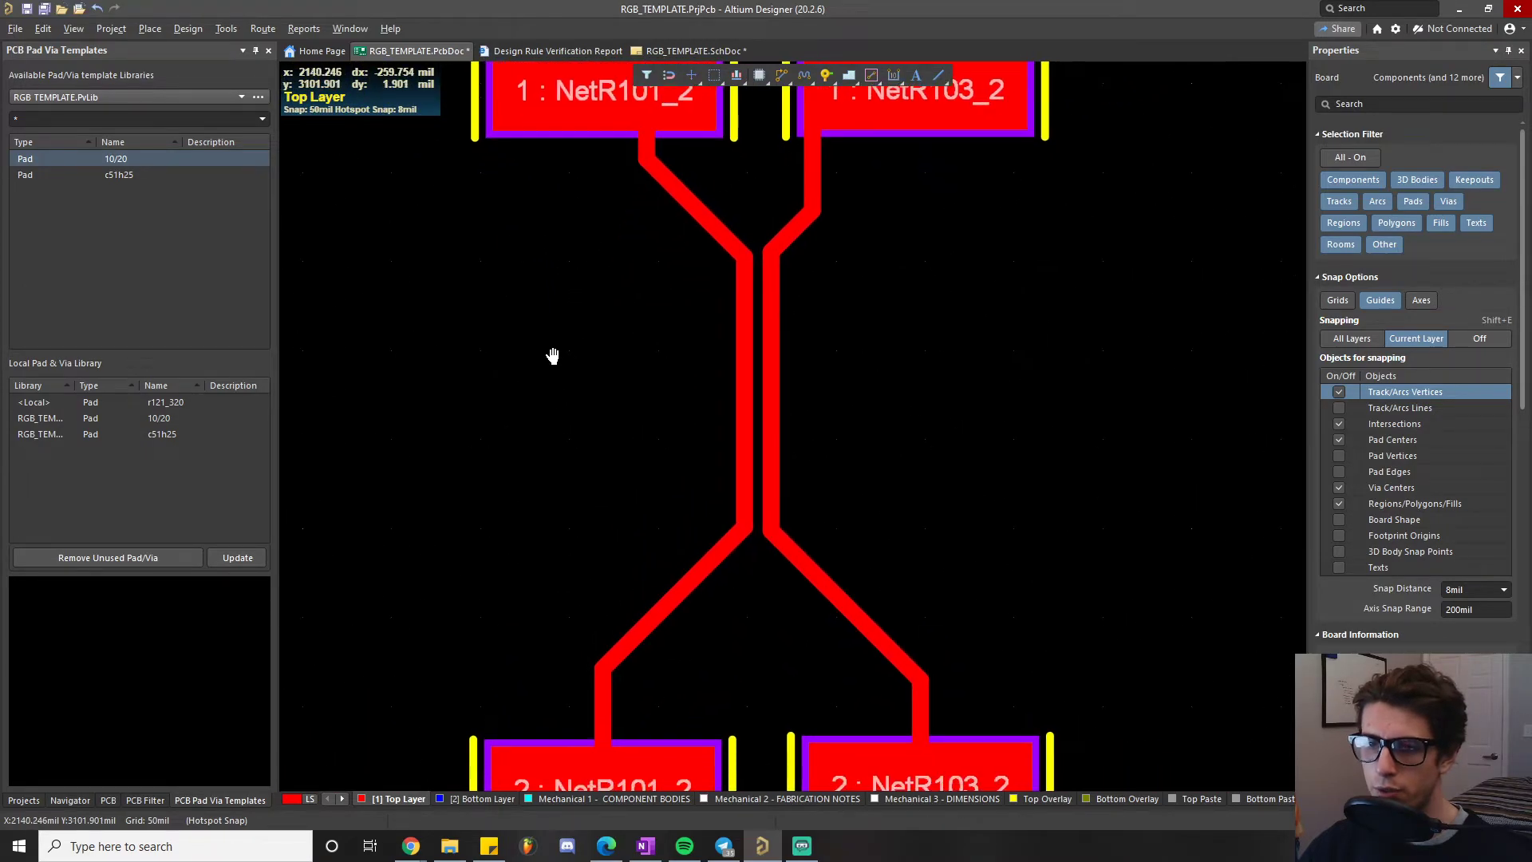
click(213, 36)
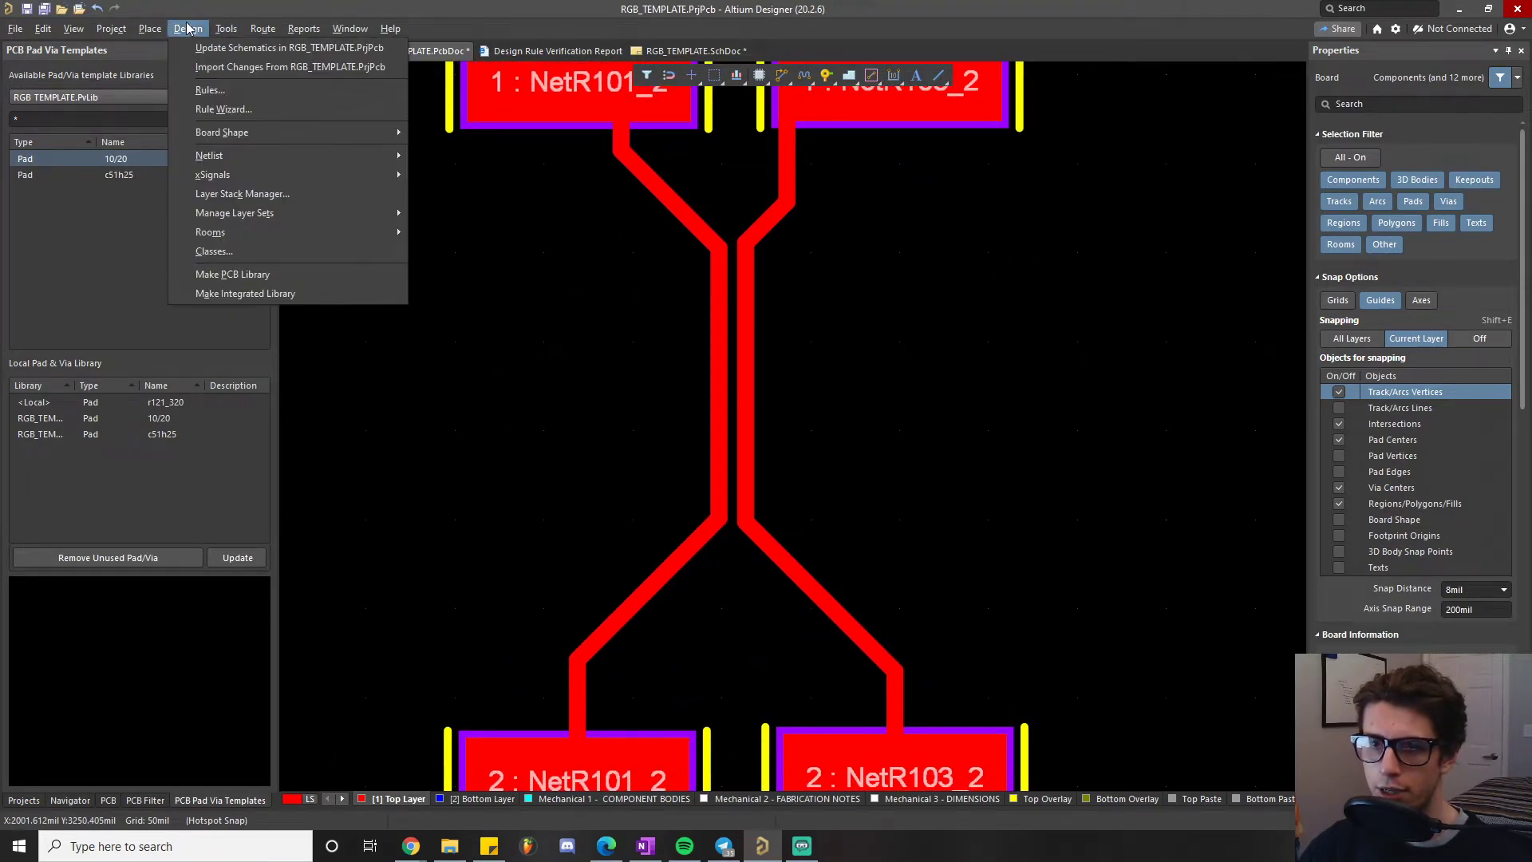
- Open the PCB Rules and Constraints Editor after dismissing the new-rule wizard
click(287, 109)
click(1006, 223)
click(189, 29)
click(209, 90)
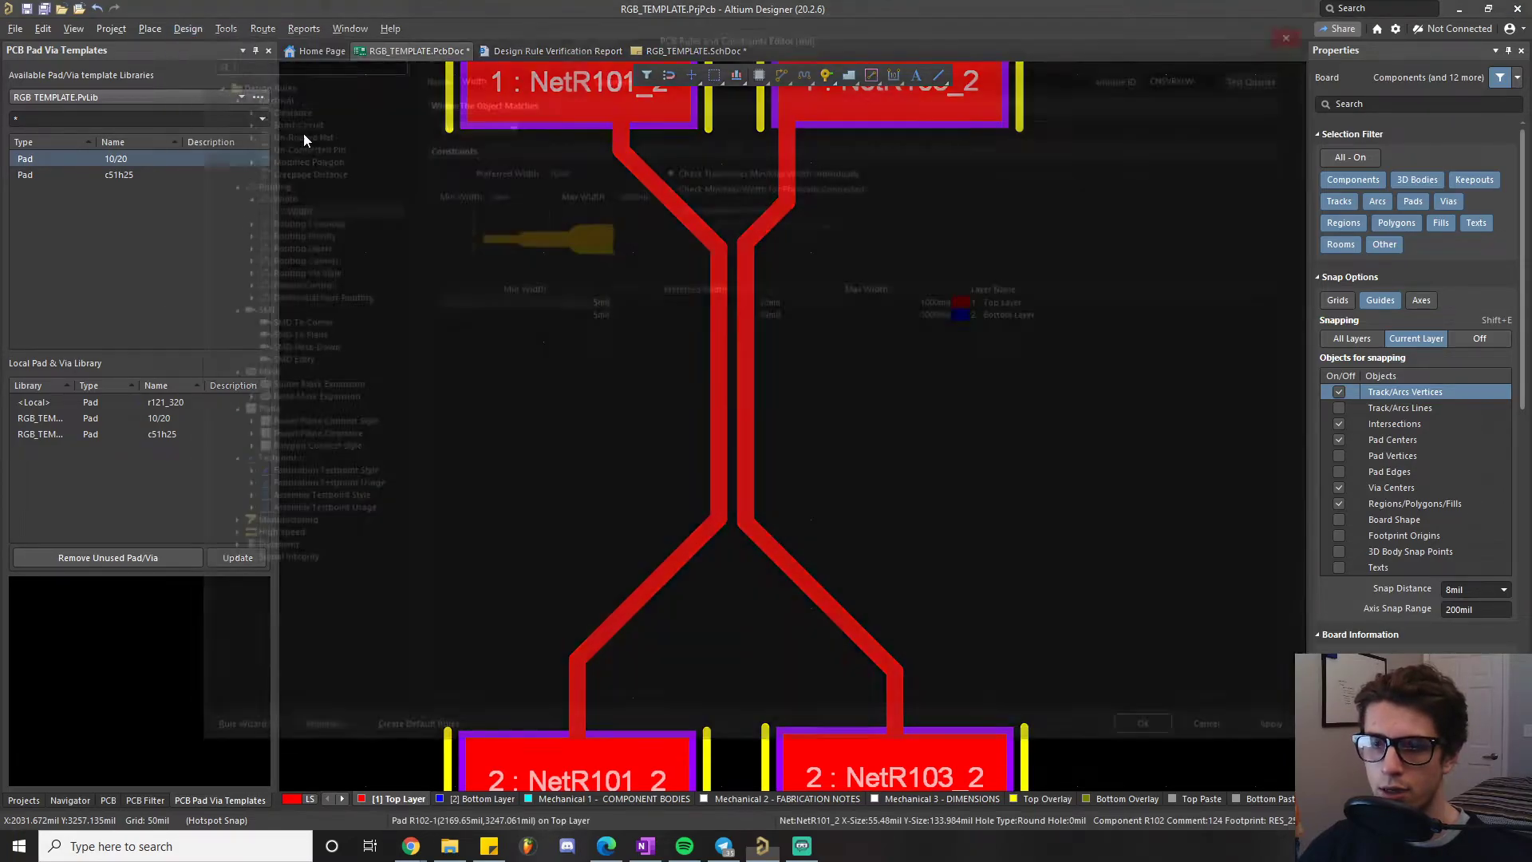
- Set the Width rule to 25mil minimum and 50mil preferred, then apply and close
double_click(490, 189)
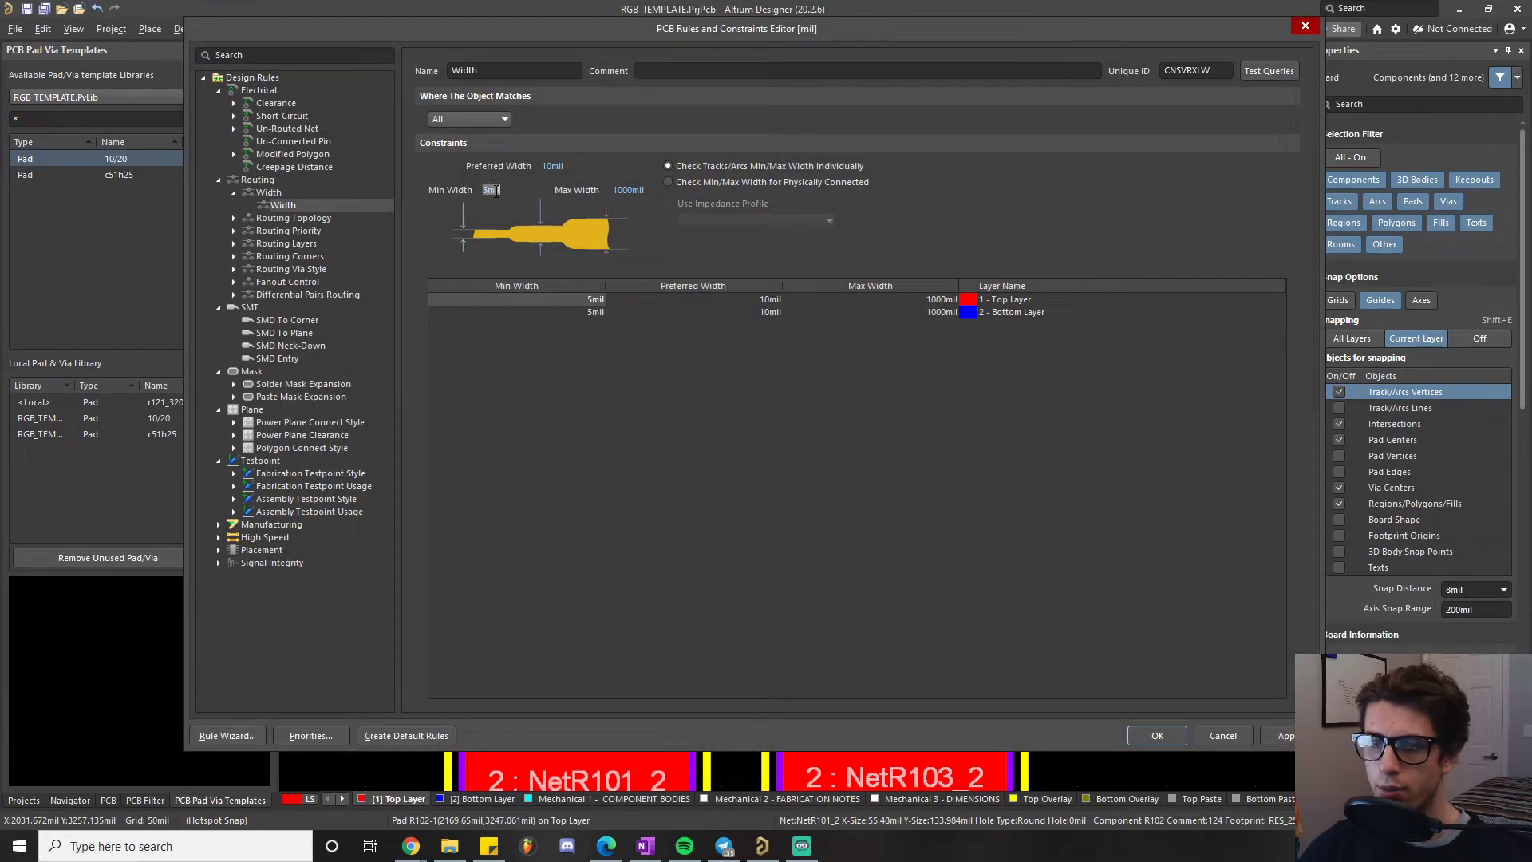
text(25)
double_click(548, 165)
text(50)
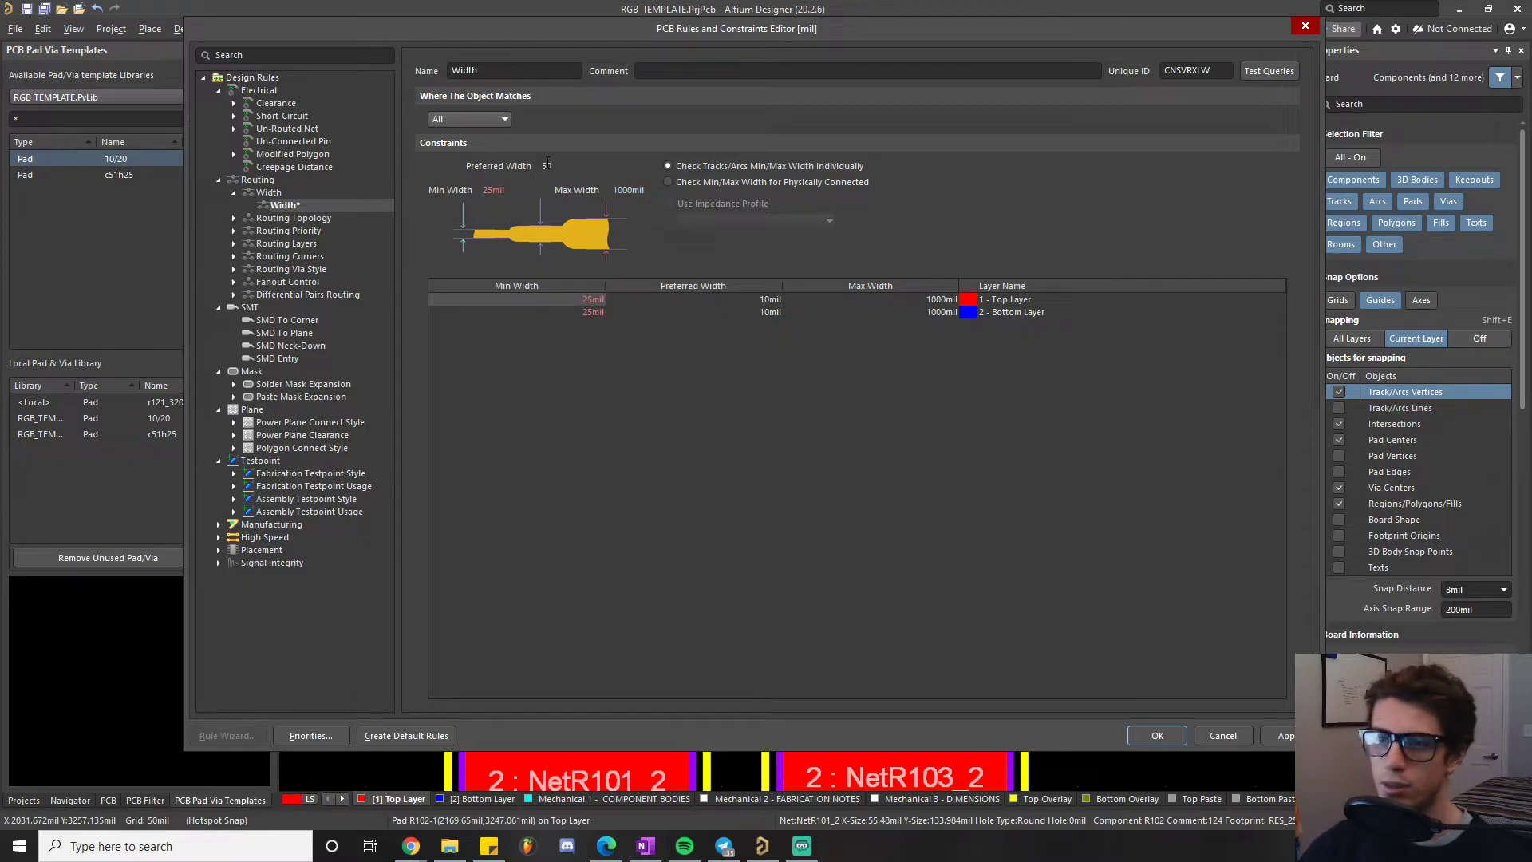
click(881, 359)
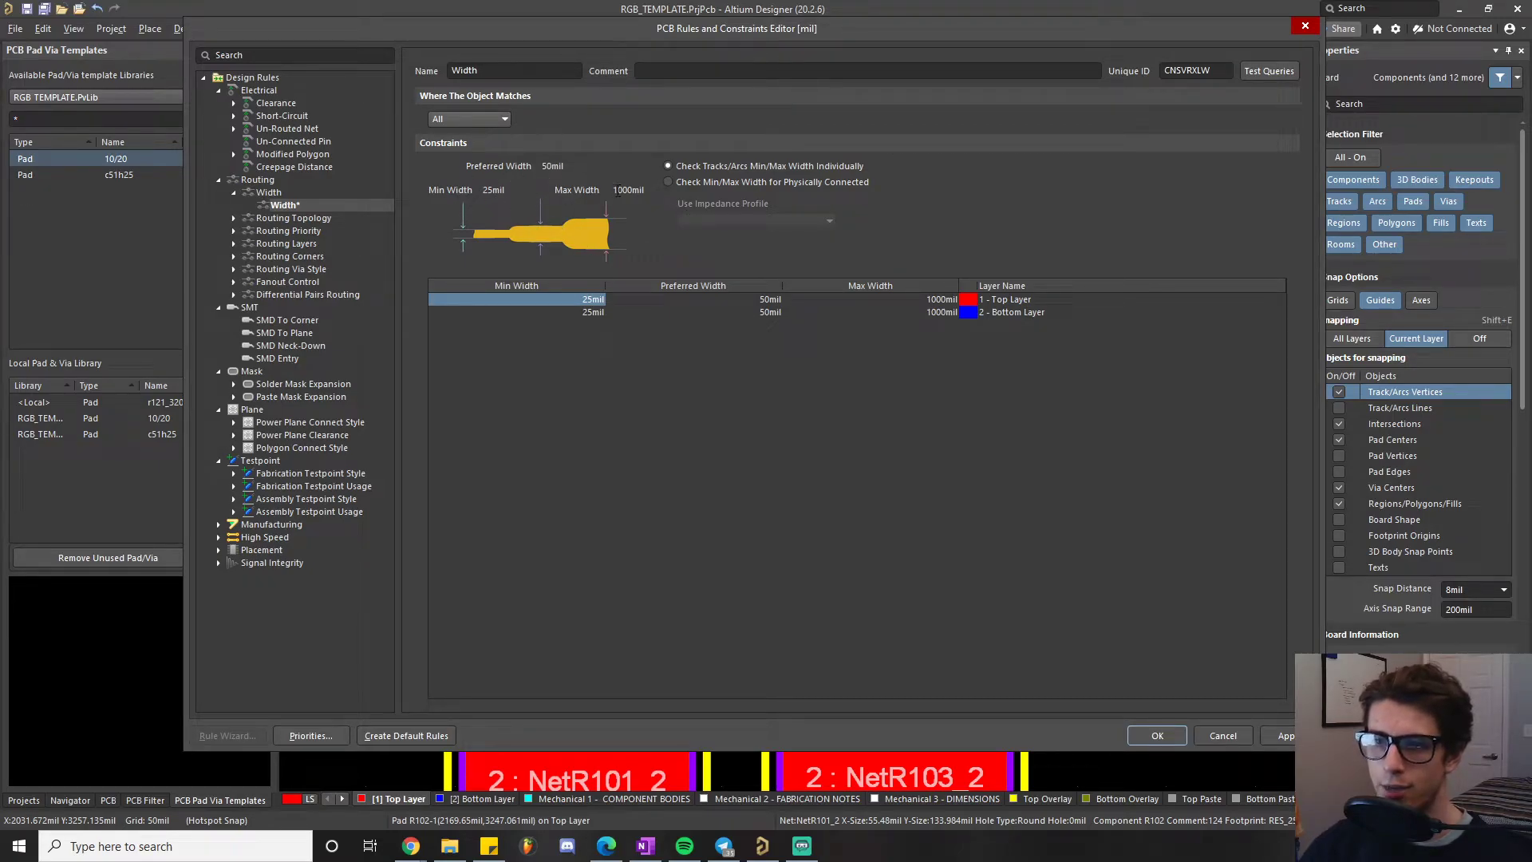
click(1282, 734)
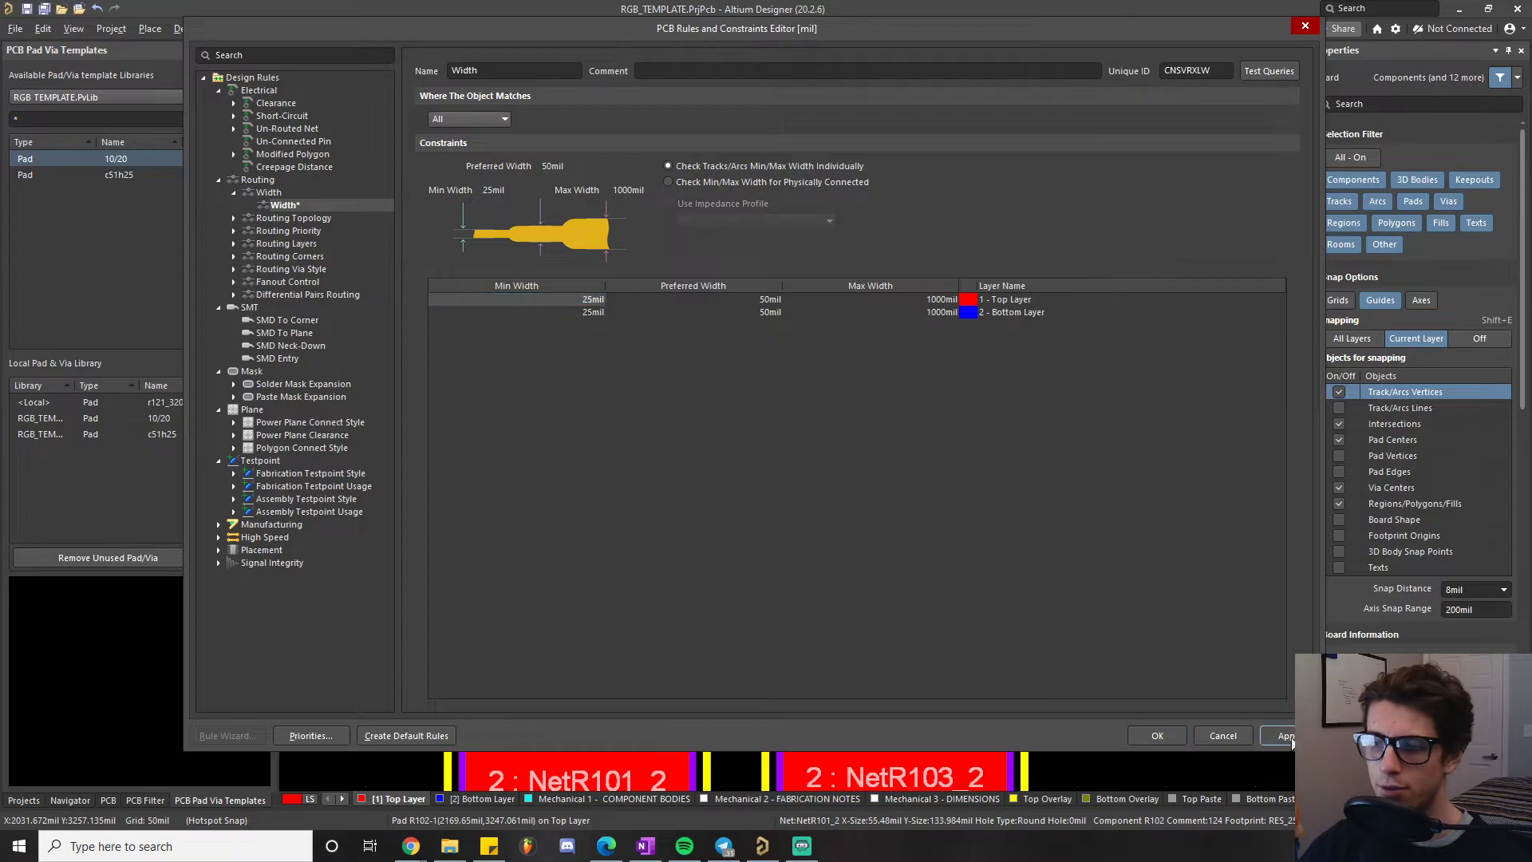
click(1157, 733)
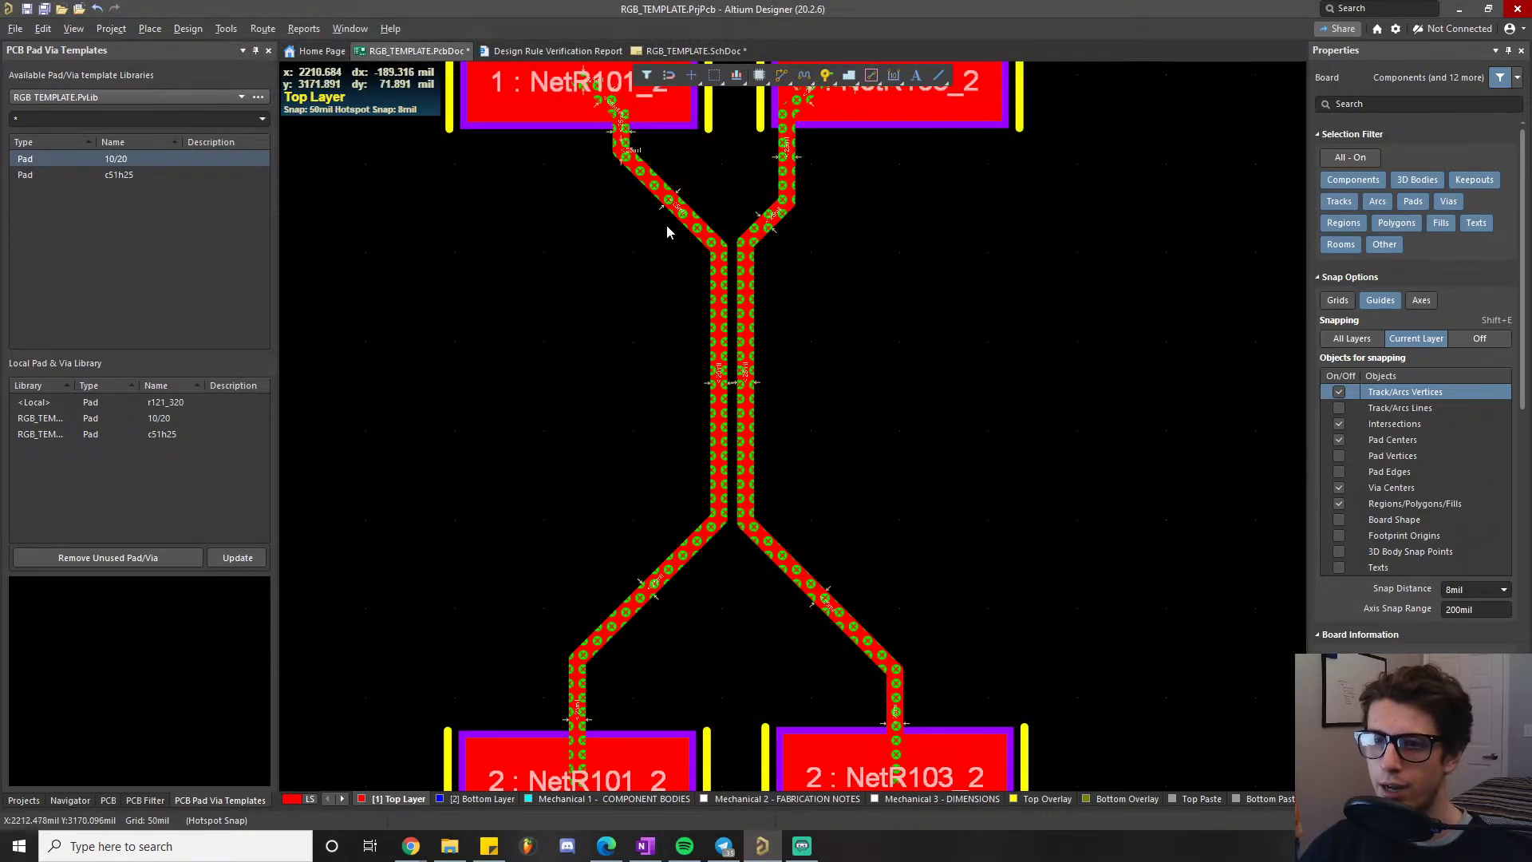
- Run a Design Rule Check and jump to a Width Constraint violation at pad R101-2
click(223, 29)
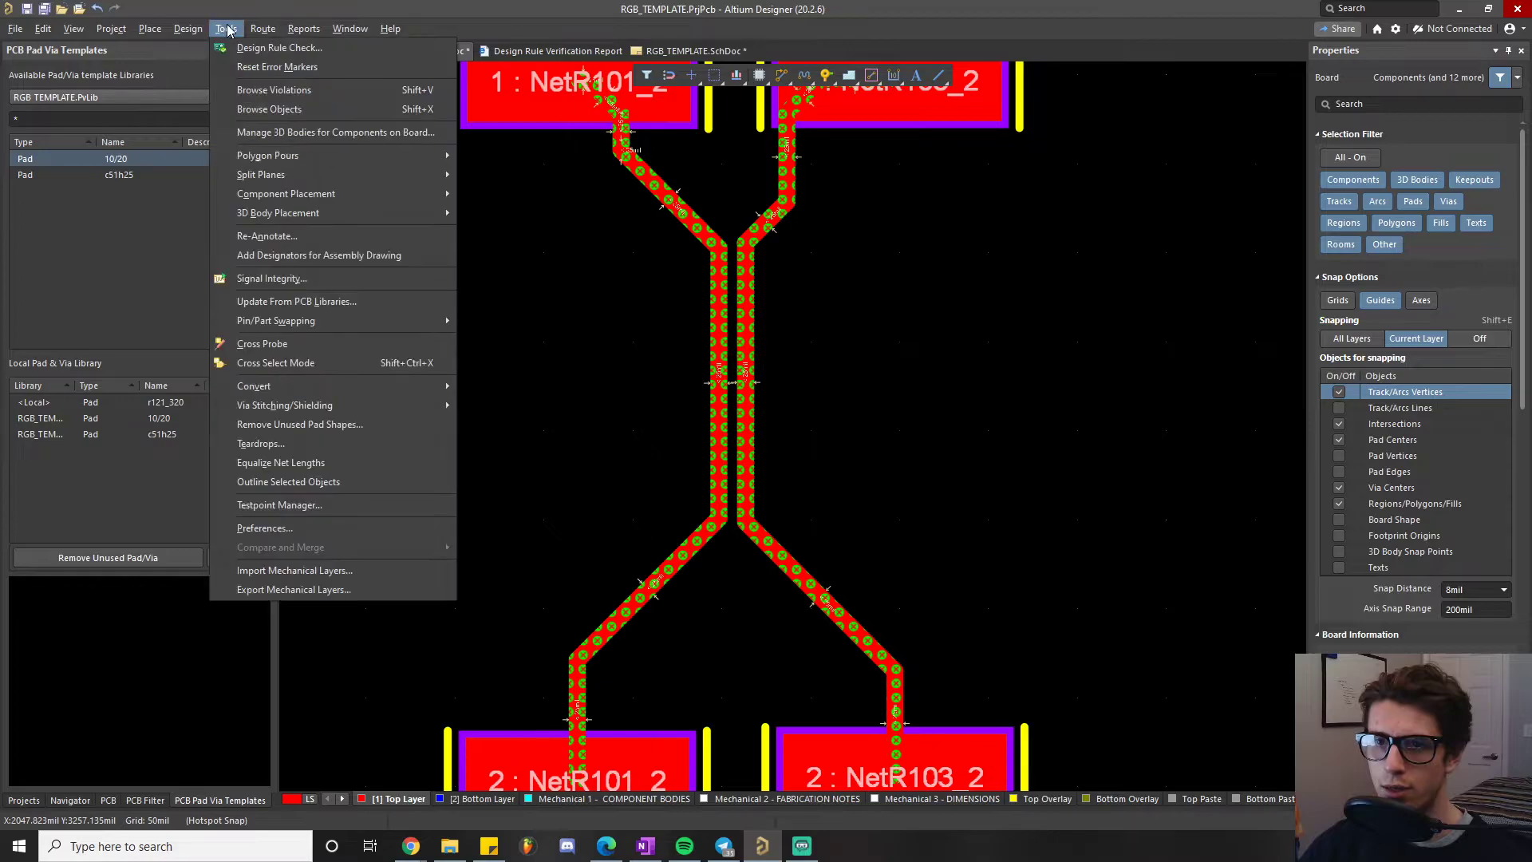
click(279, 48)
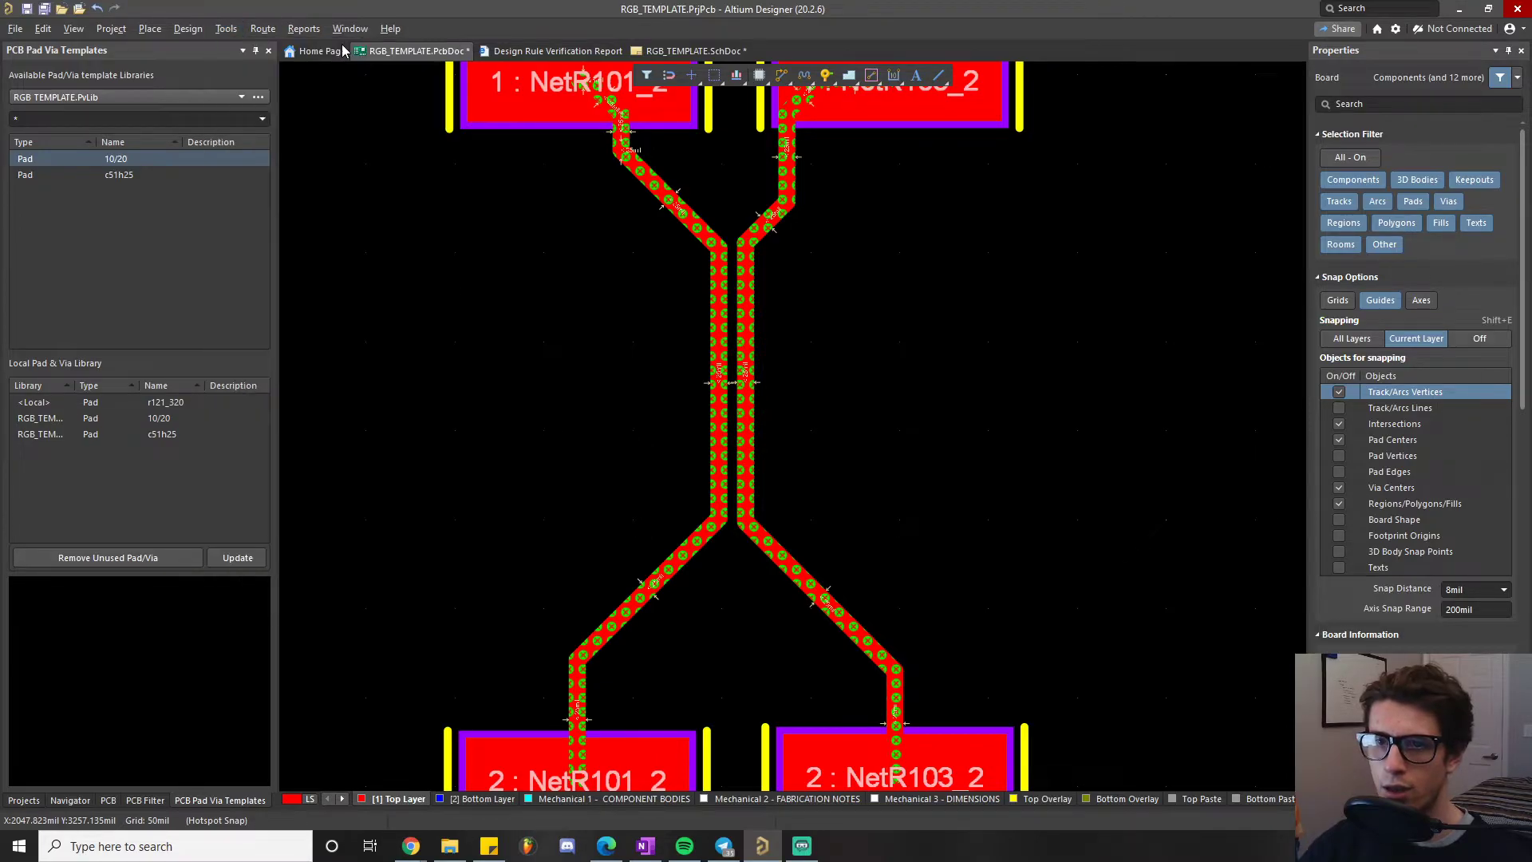
click(567, 679)
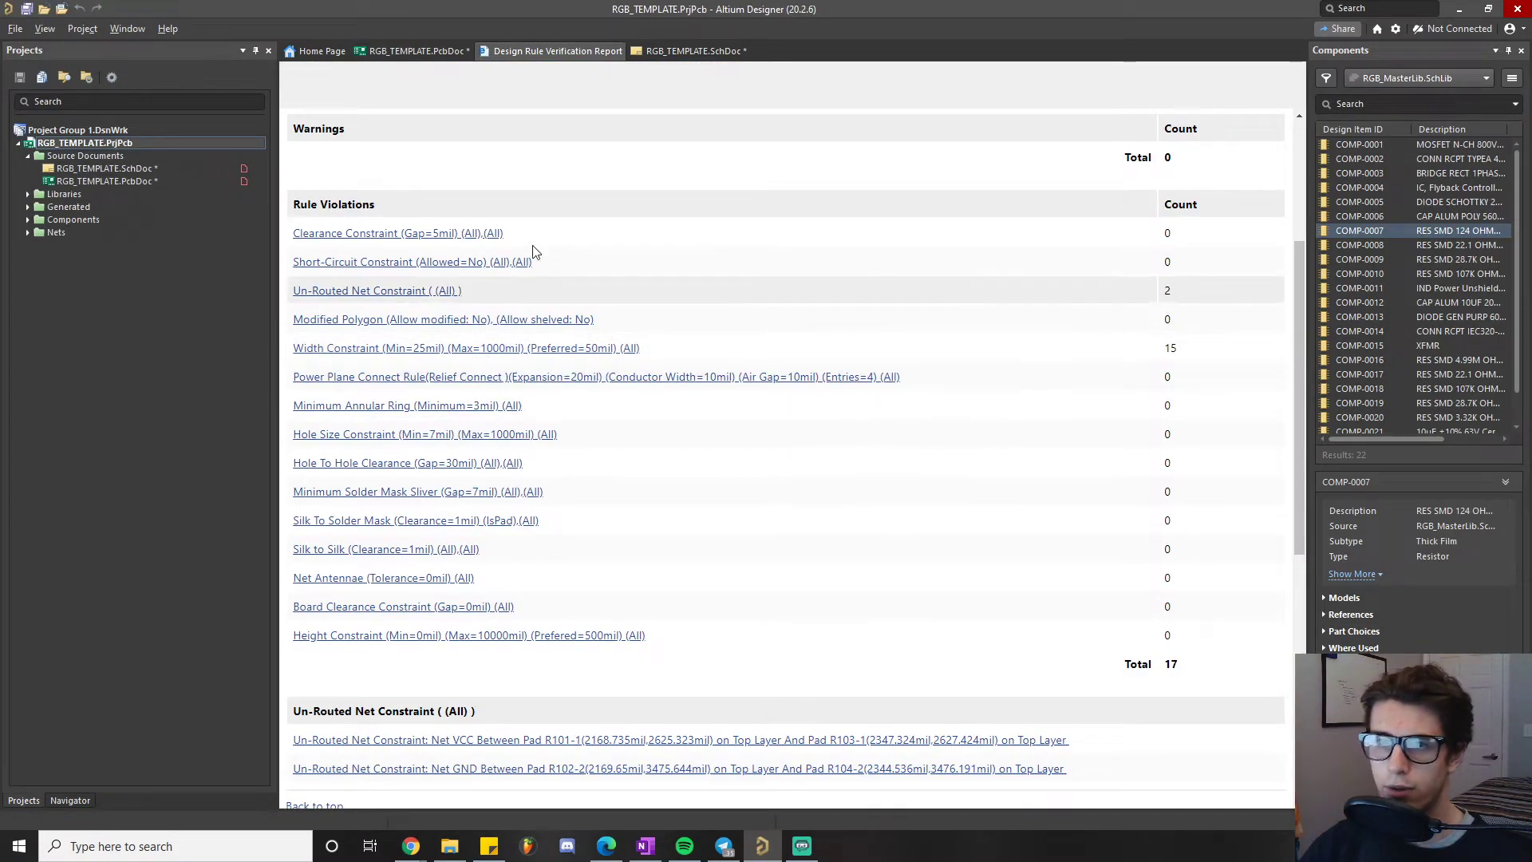
click(391, 349)
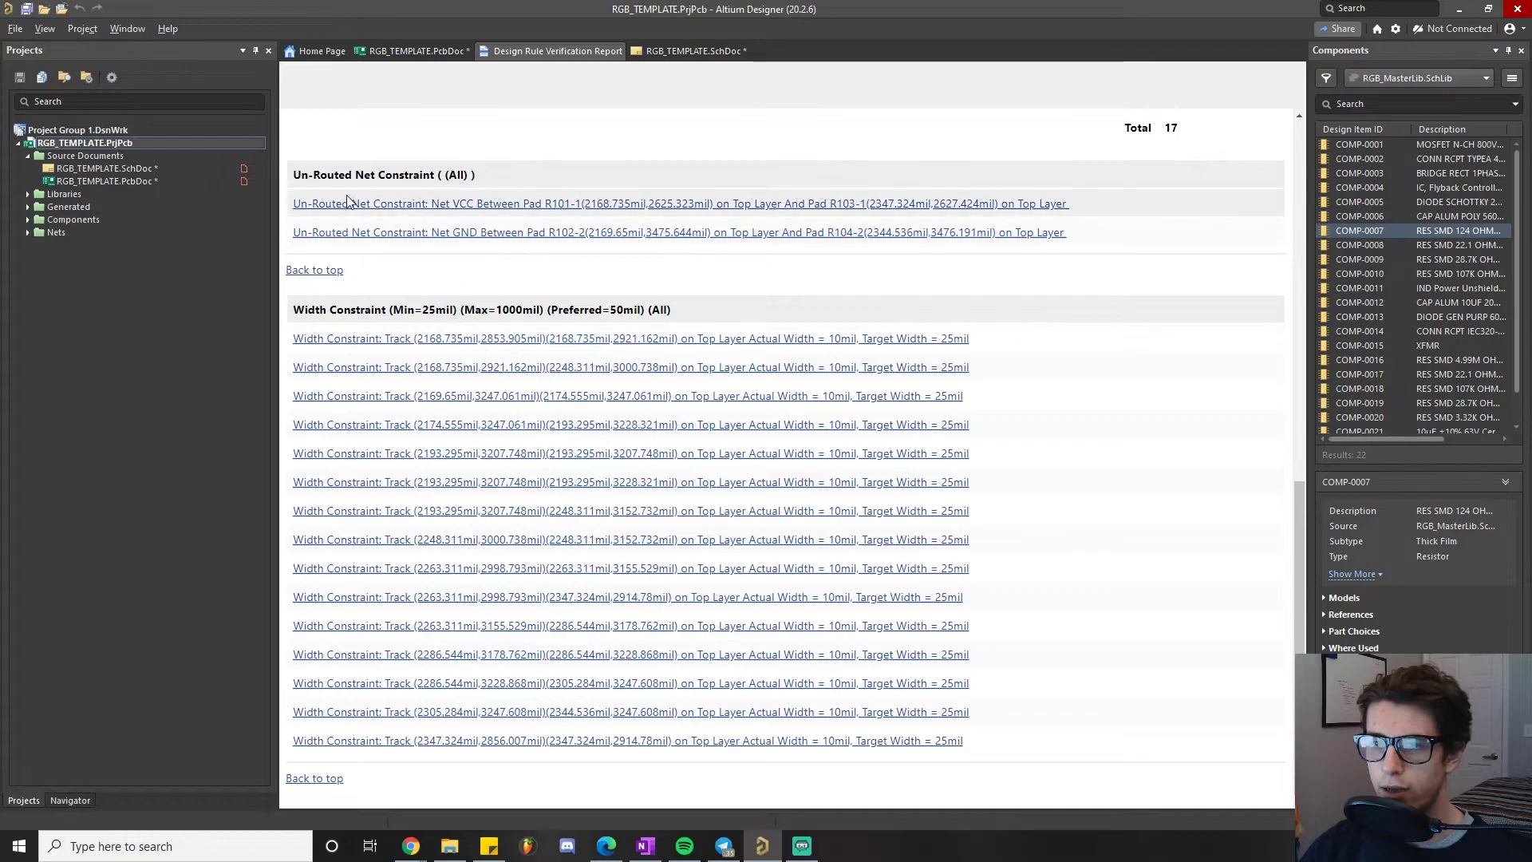
click(389, 339)
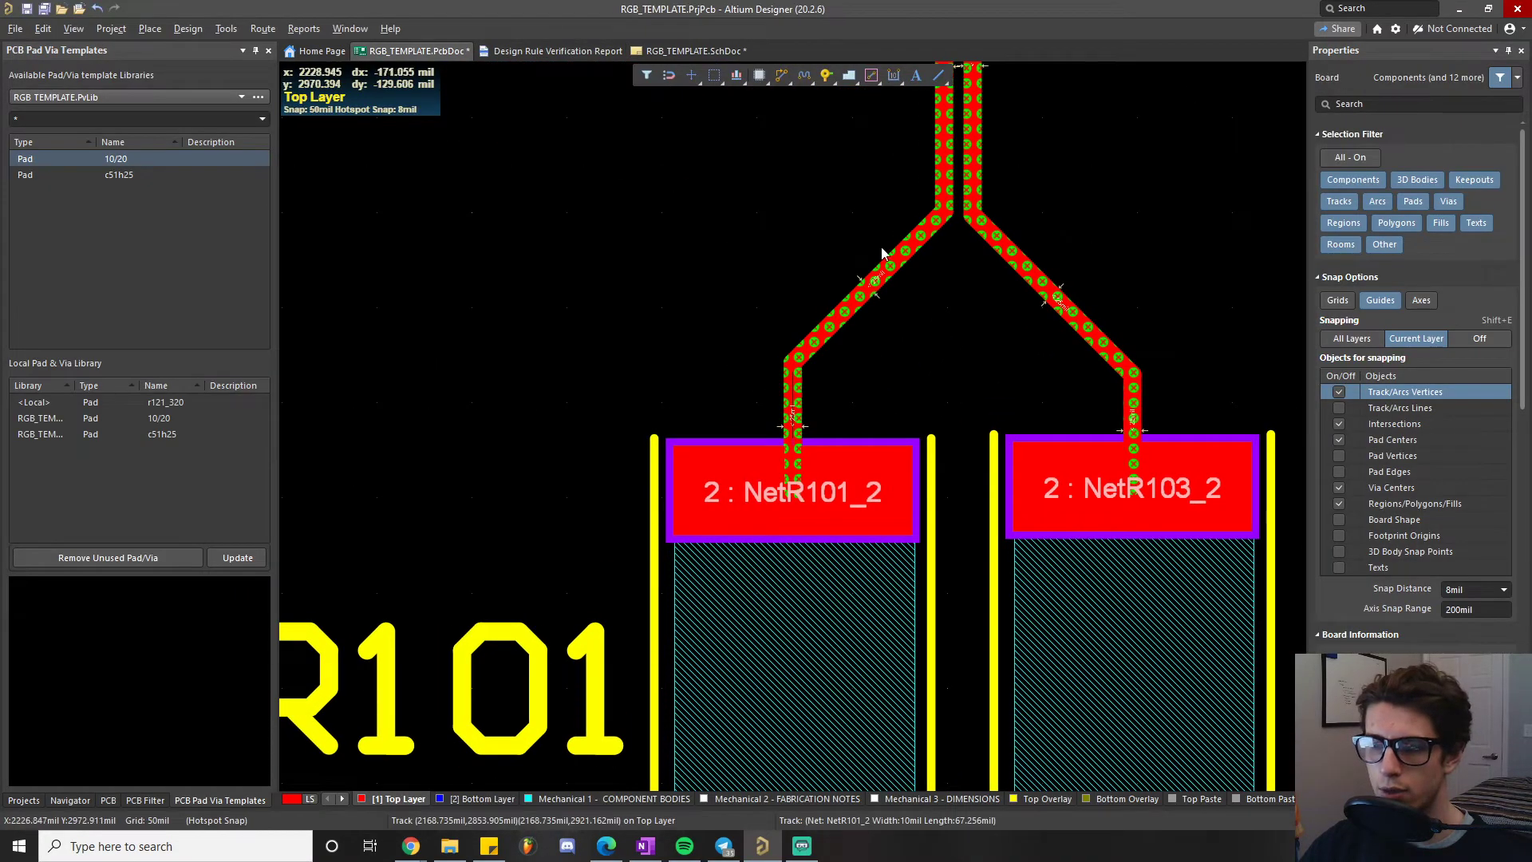
right_drag(753, 237, 609, 482)
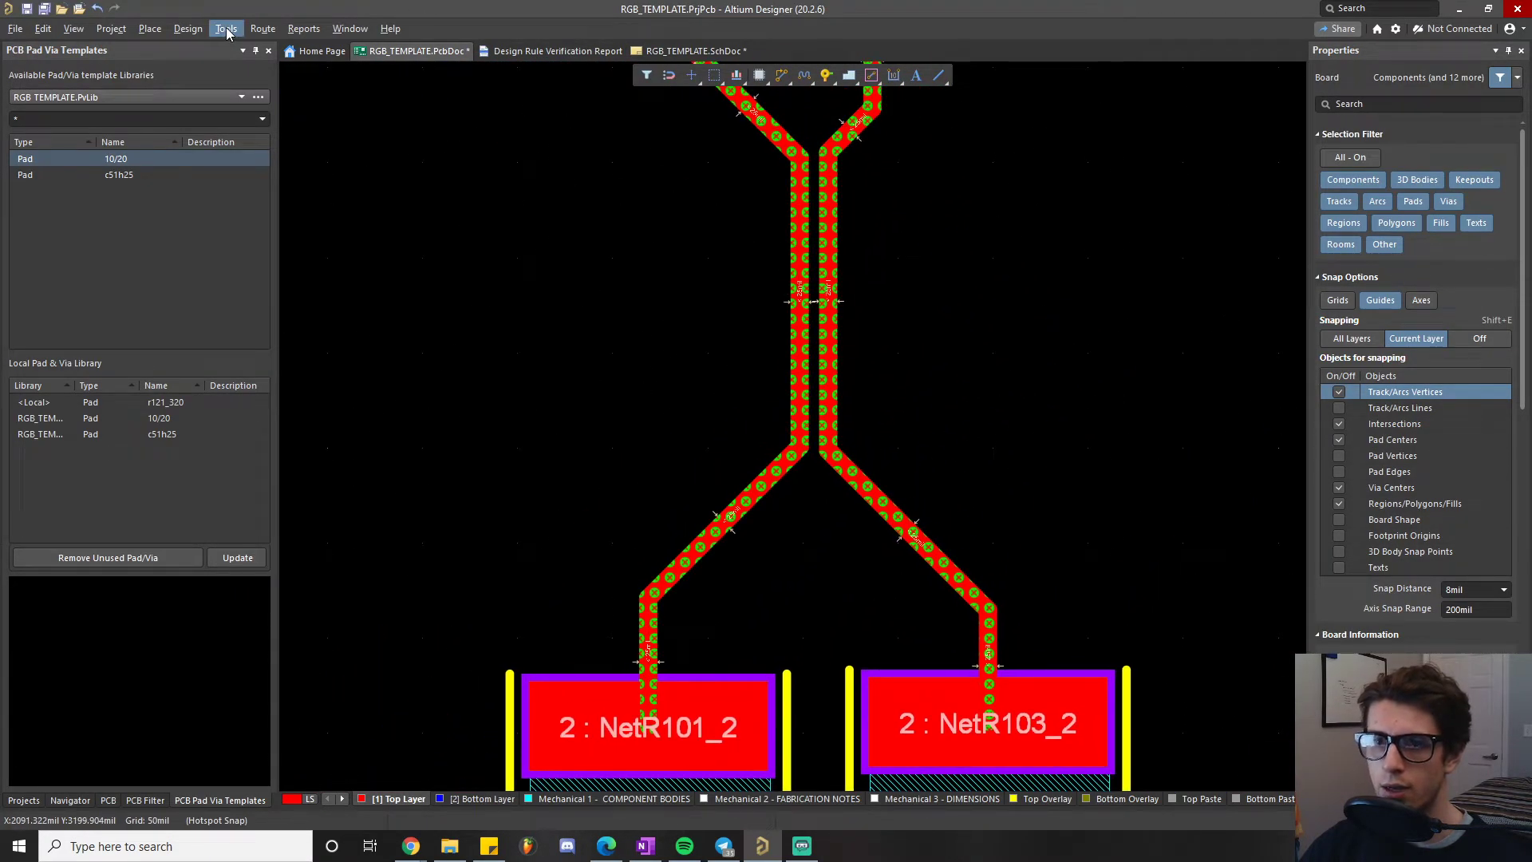
click(186, 29)
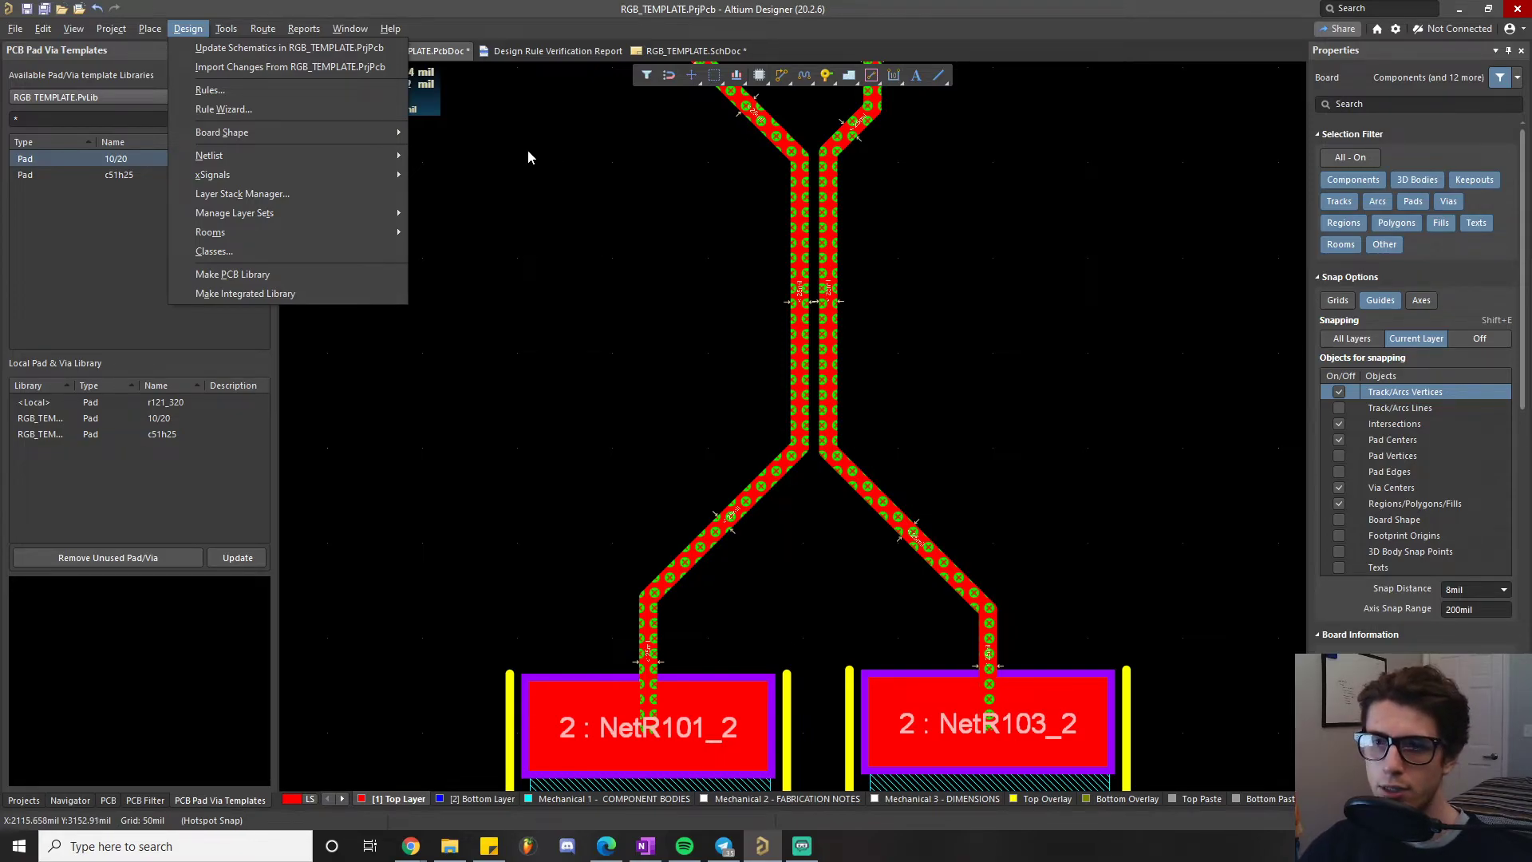
- Change the Width rule back to 5mil minimum and 10mil preferred
click(289, 94)
click(494, 191)
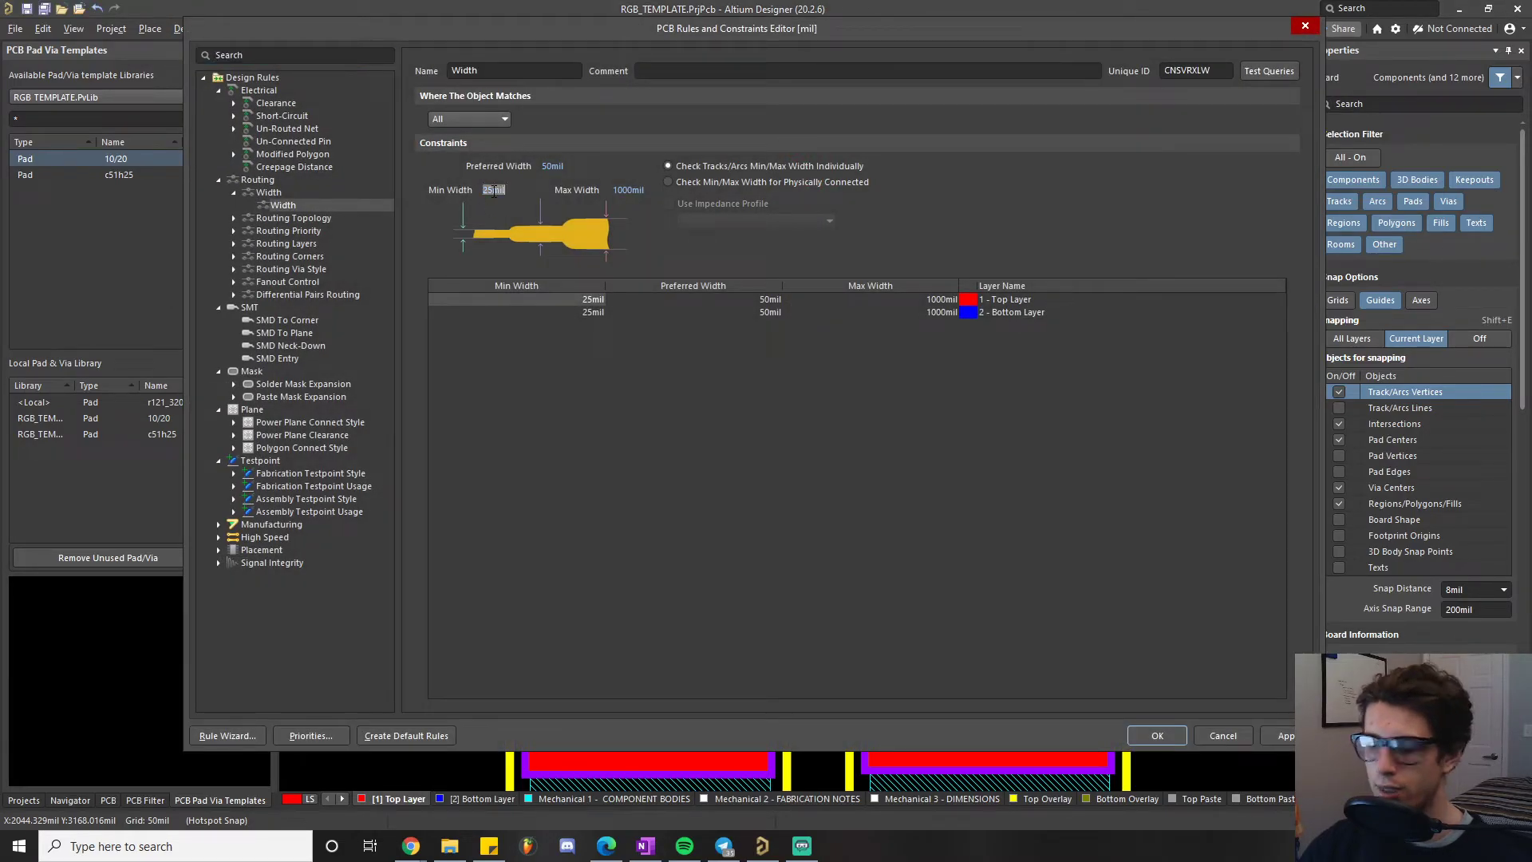
text(5)
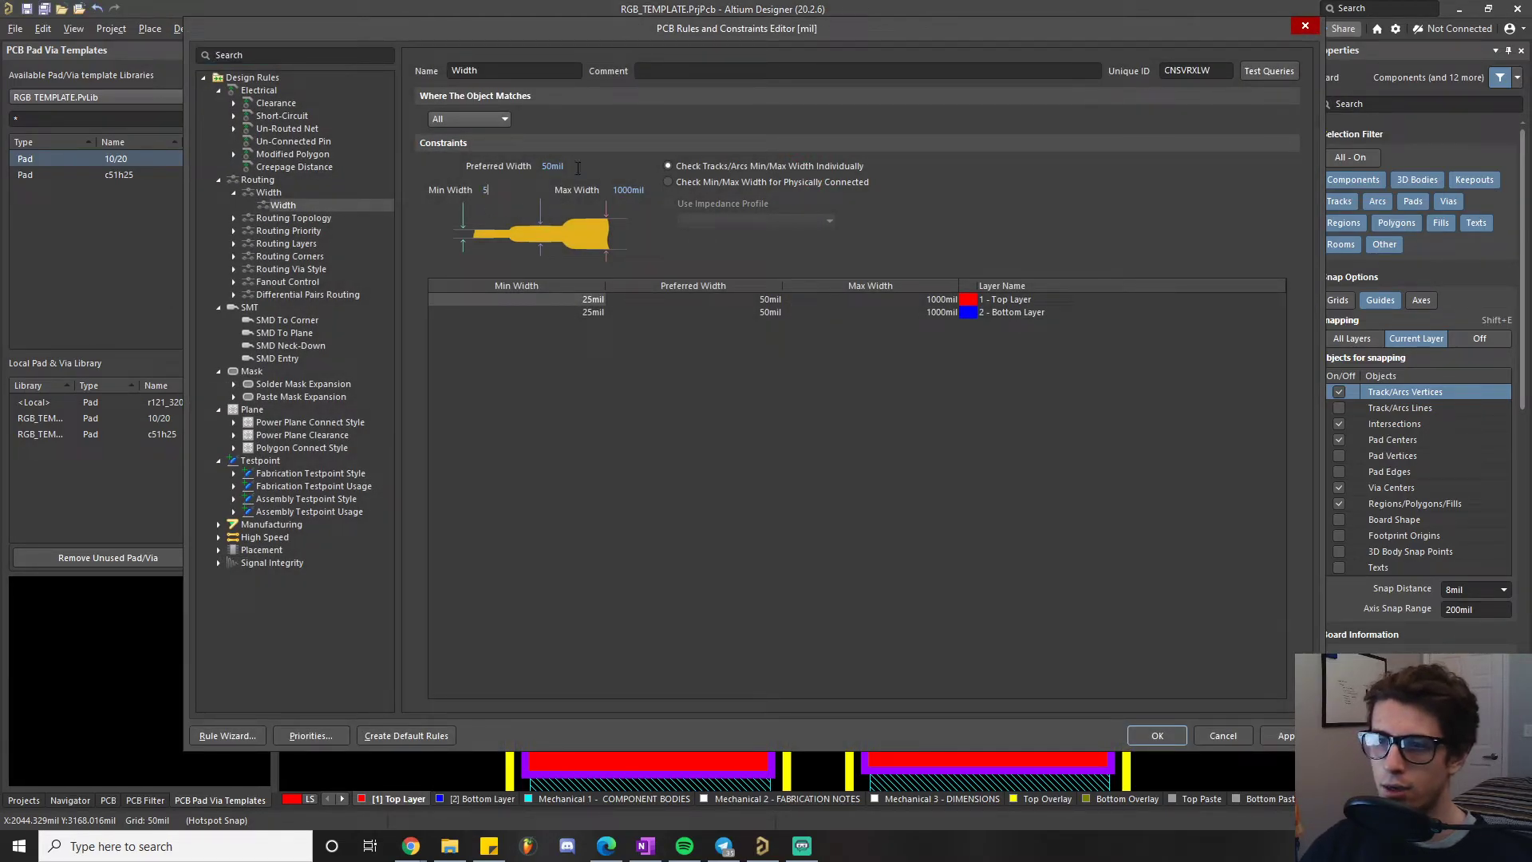
click(555, 165)
text(10)
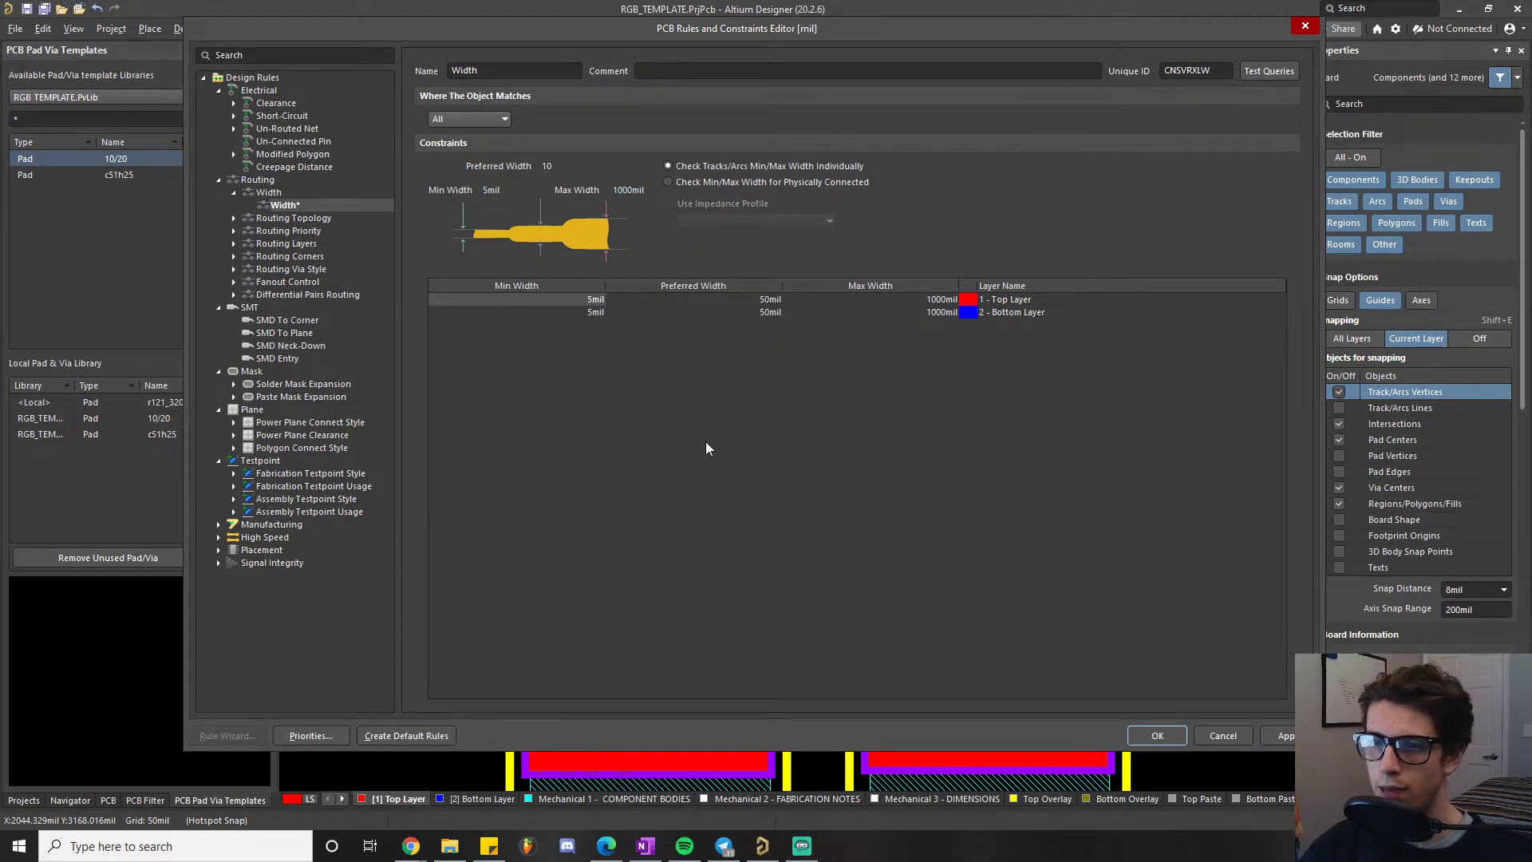
key(Return)
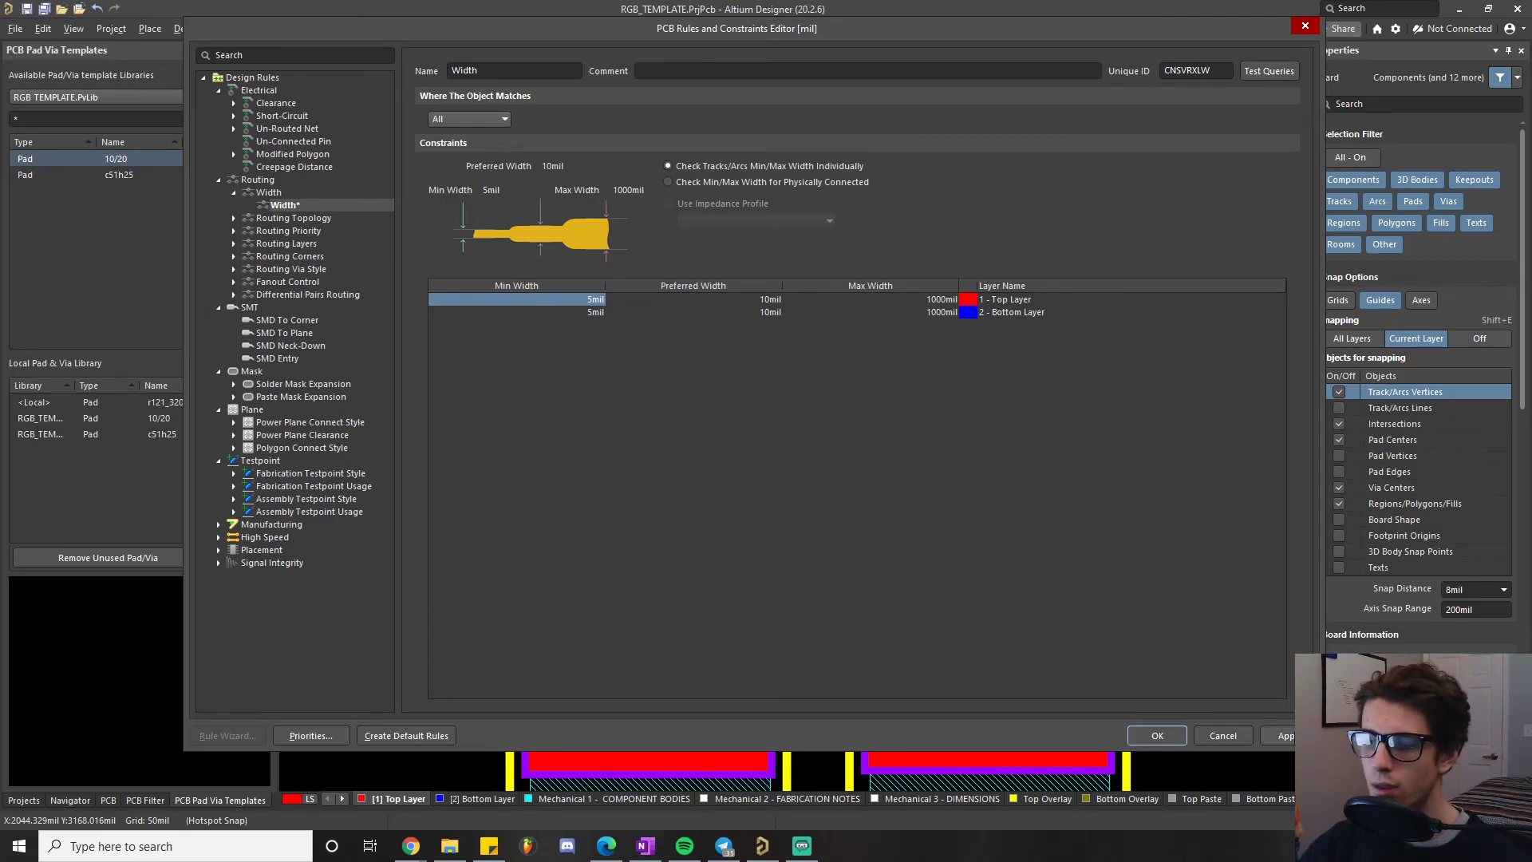
- Apply the 5 mil minimum / 10 mil preferred width rule, close the editor, and view resistors R101–R104
click(1281, 735)
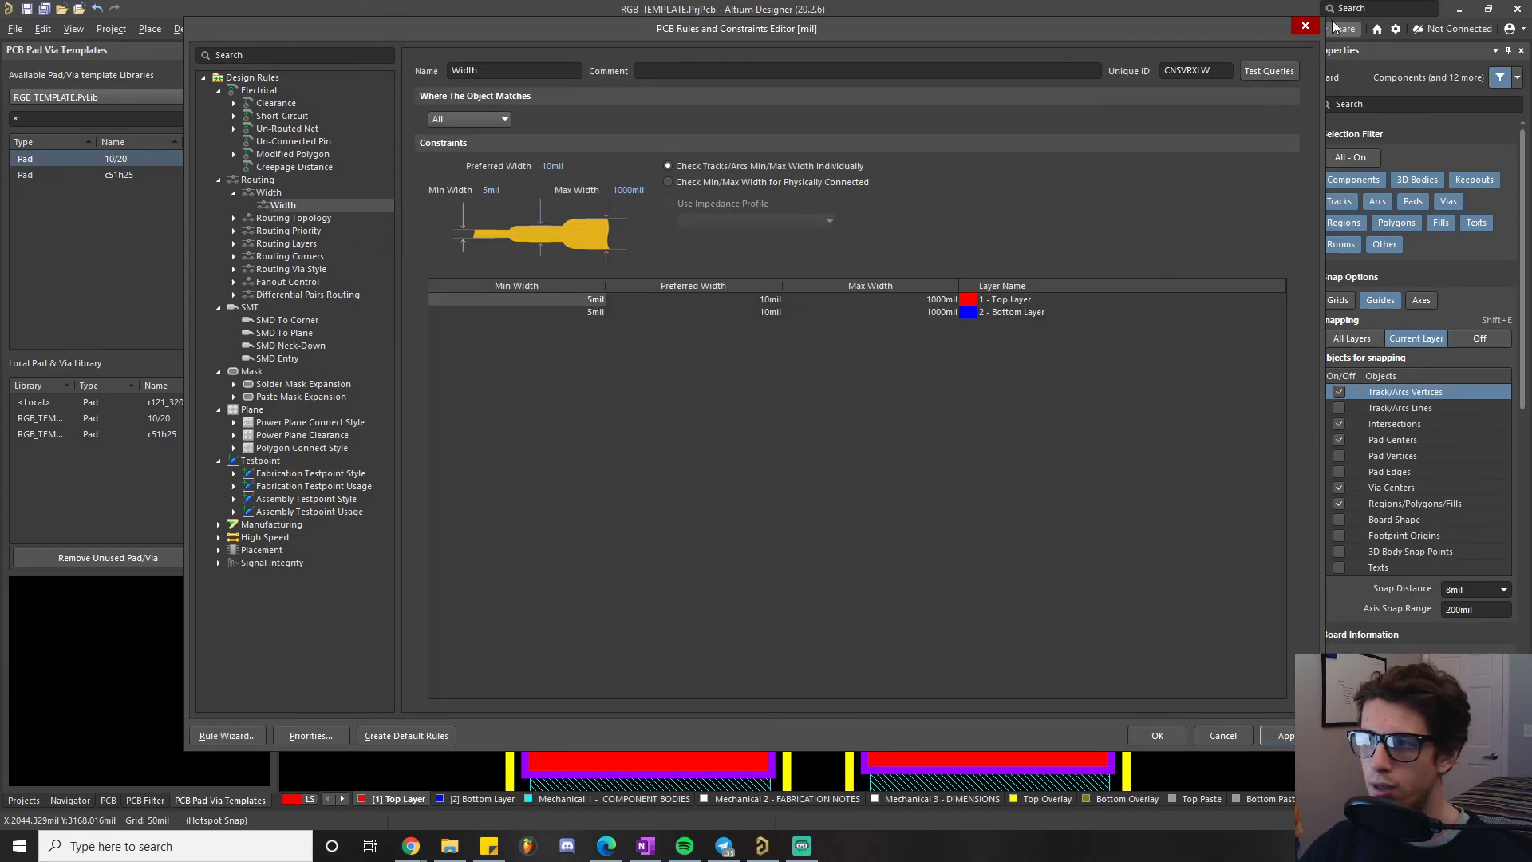
click(1305, 28)
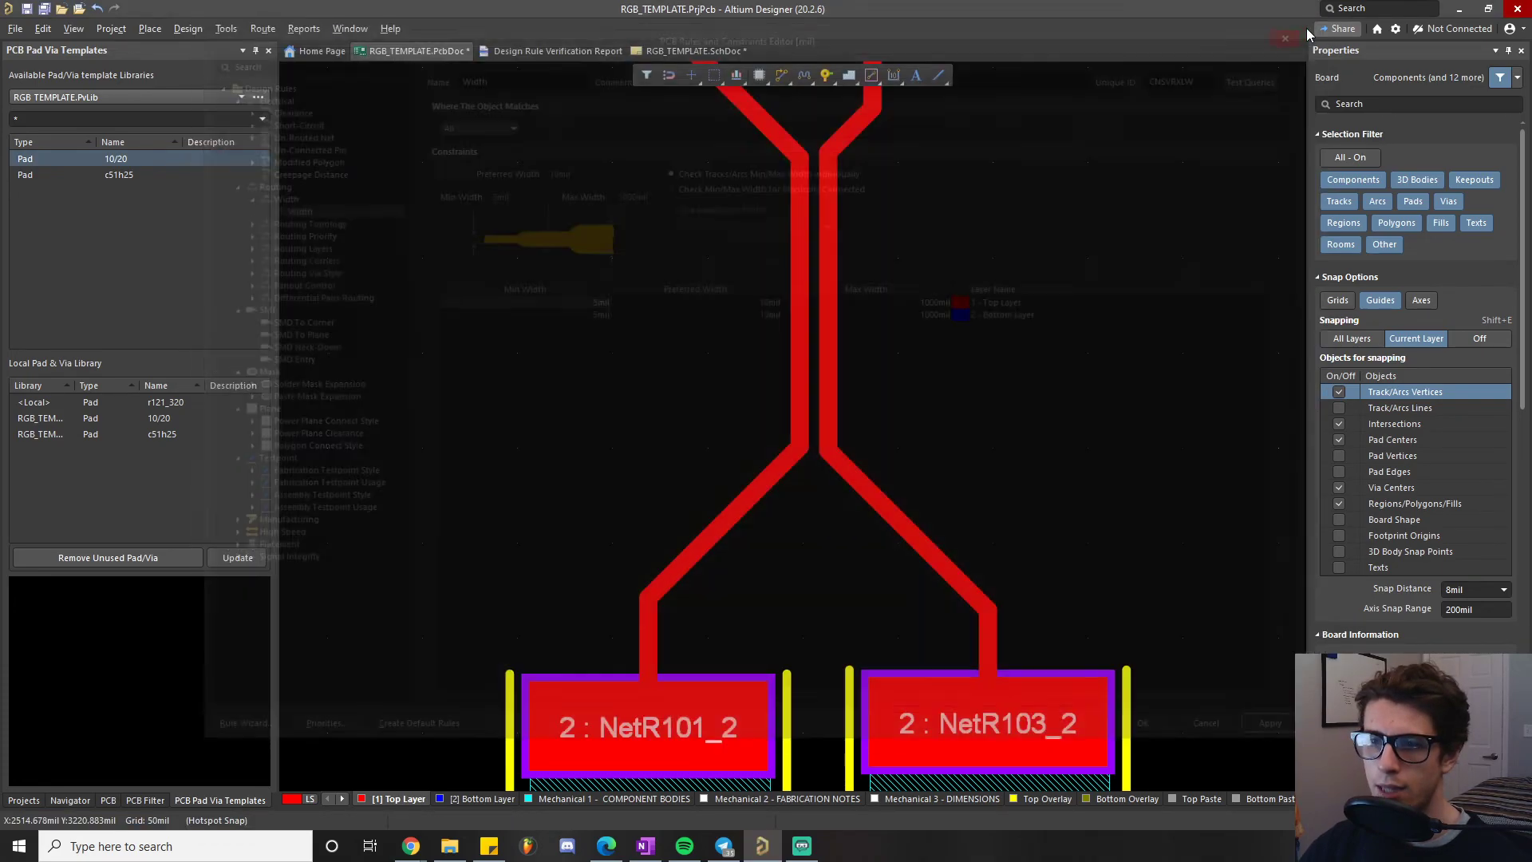
ctrl+scroll(810, 398, down, 2)
ctrl+scroll(810, 398, down, 2)
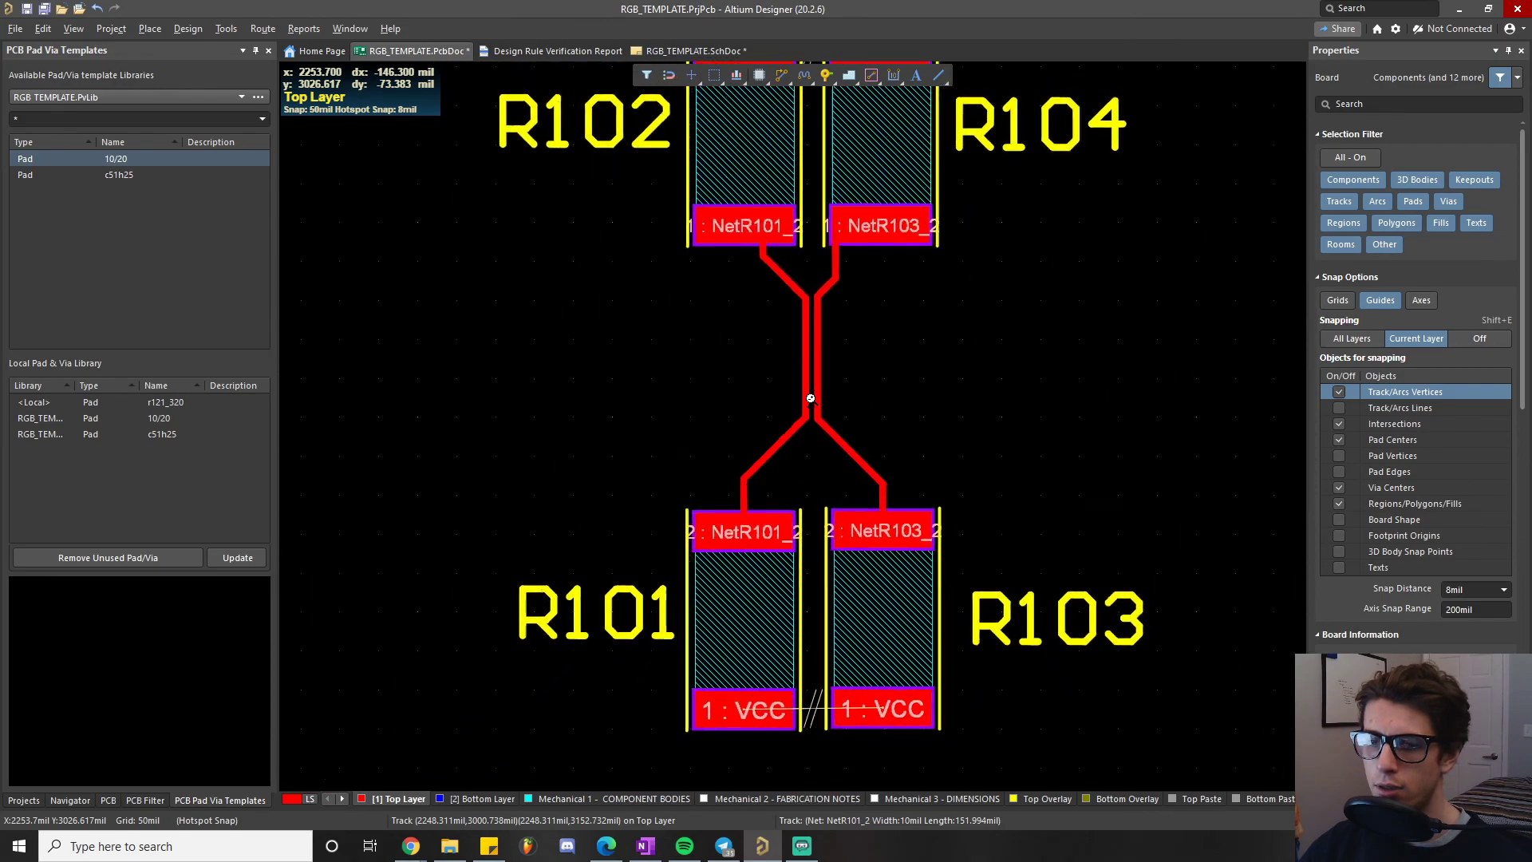
right_drag(811, 398, 780, 444)
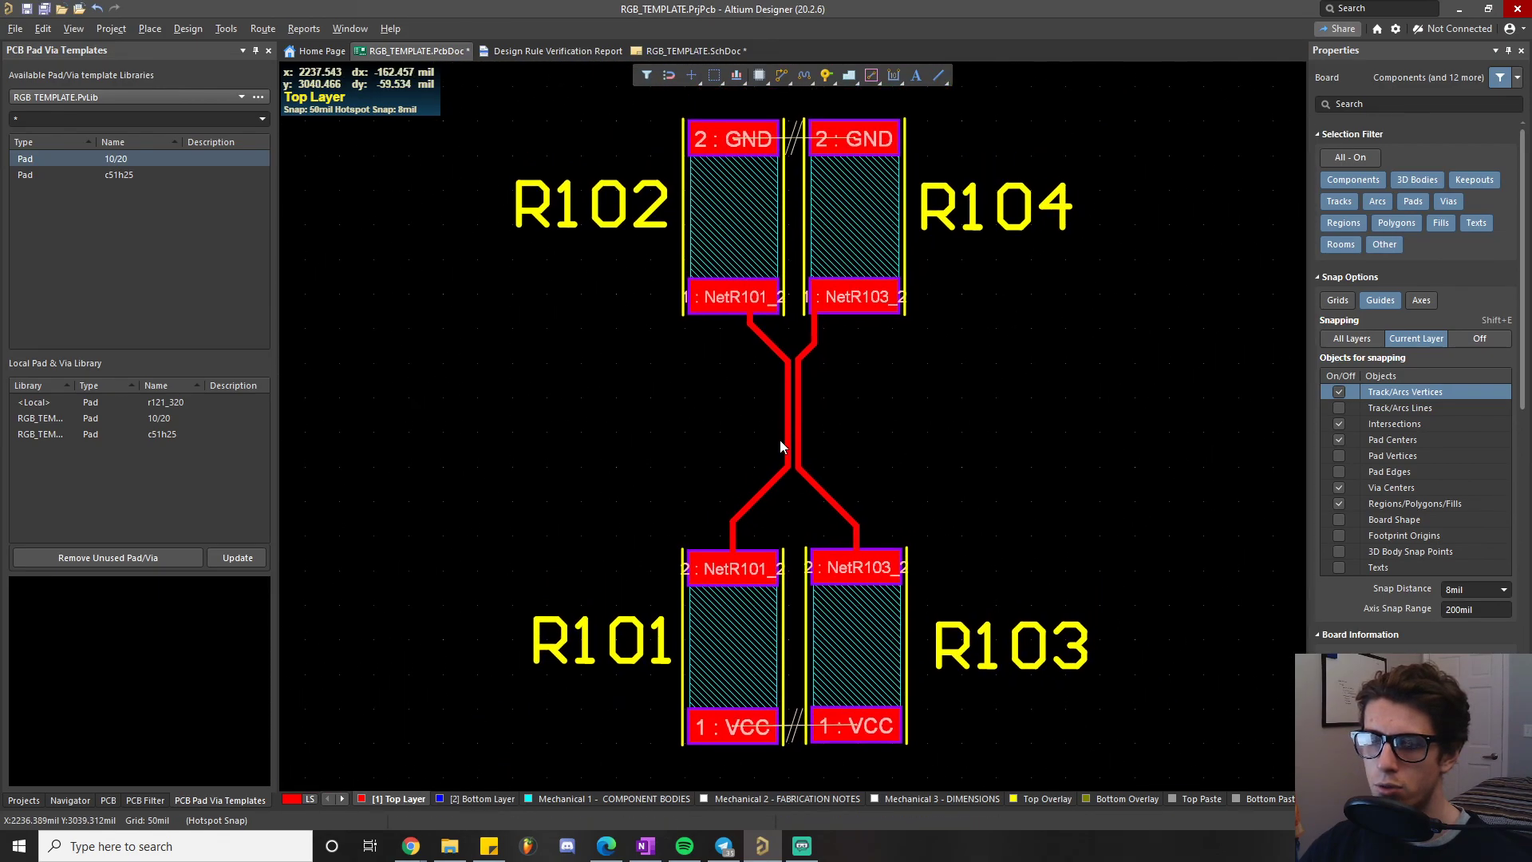